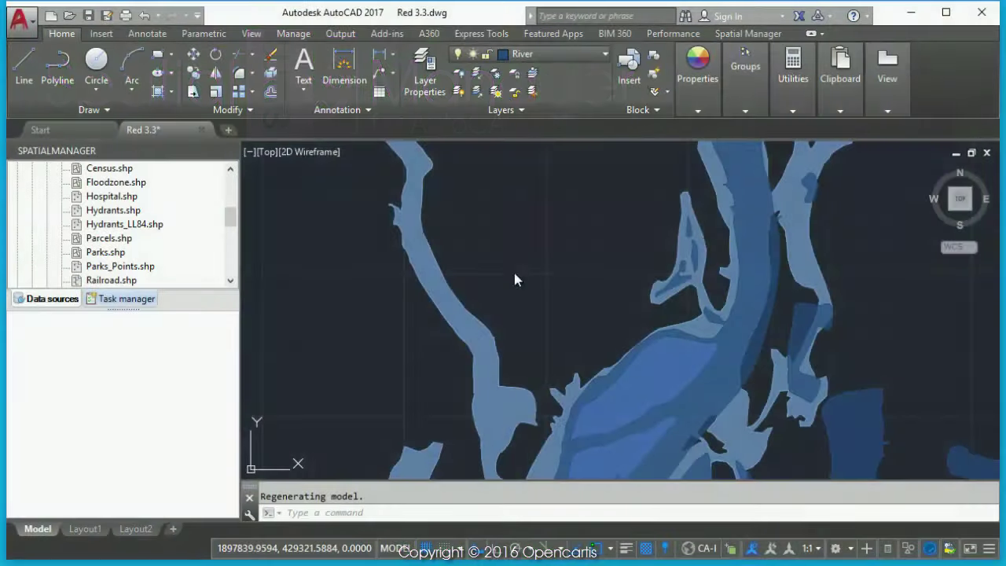
Step: Import Parcels.shp as hatch-filled areas on STNAME-named layers, limited to the current view
left_click(103, 240)
right_click(102, 240)
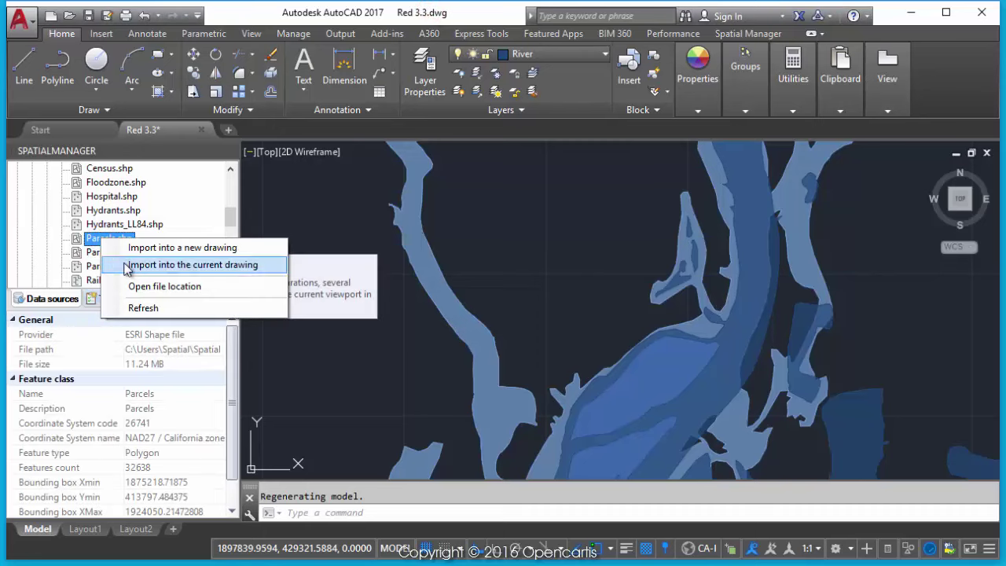
left_click(125, 265)
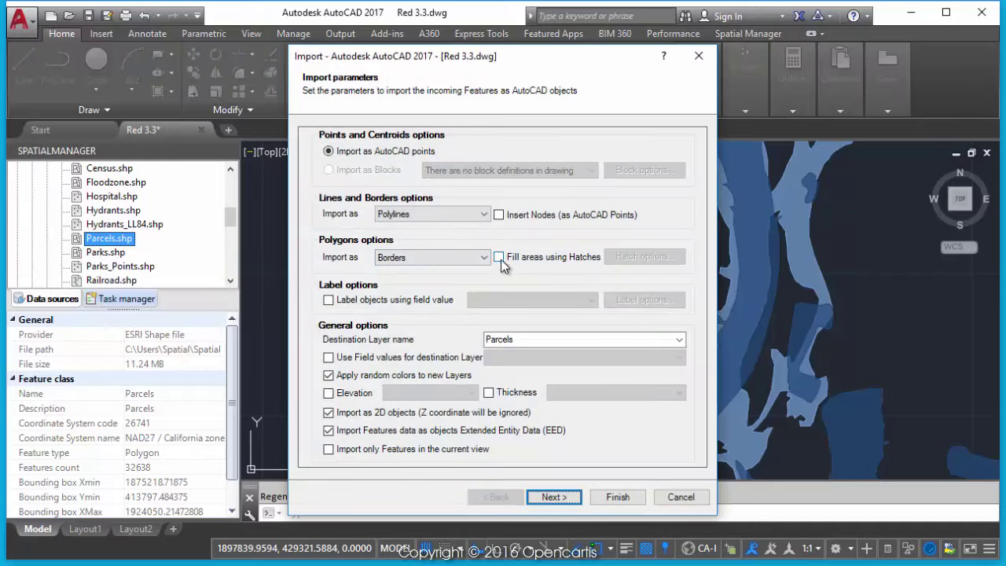
left_click(498, 257)
left_click(415, 358)
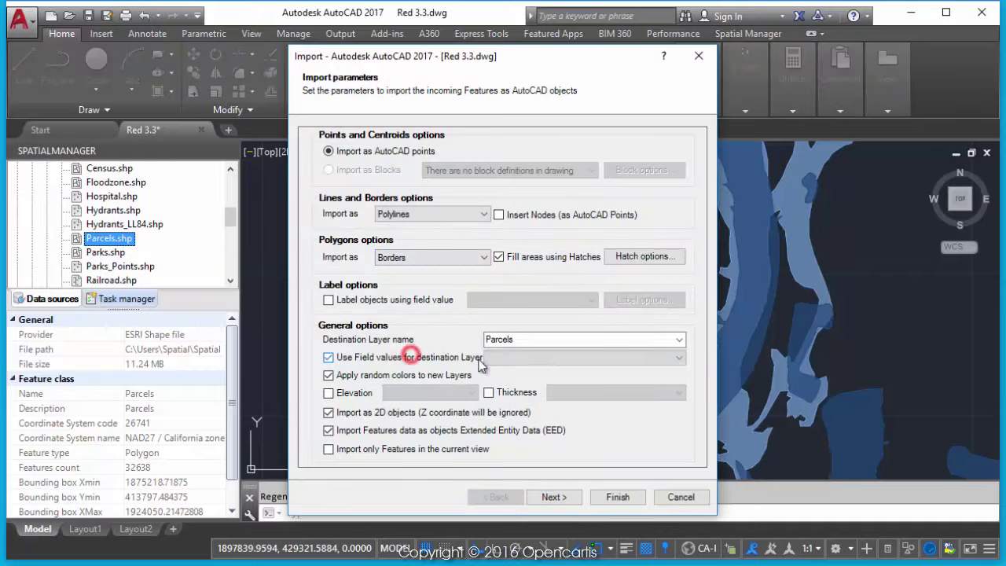
left_click(503, 357)
left_click(497, 393)
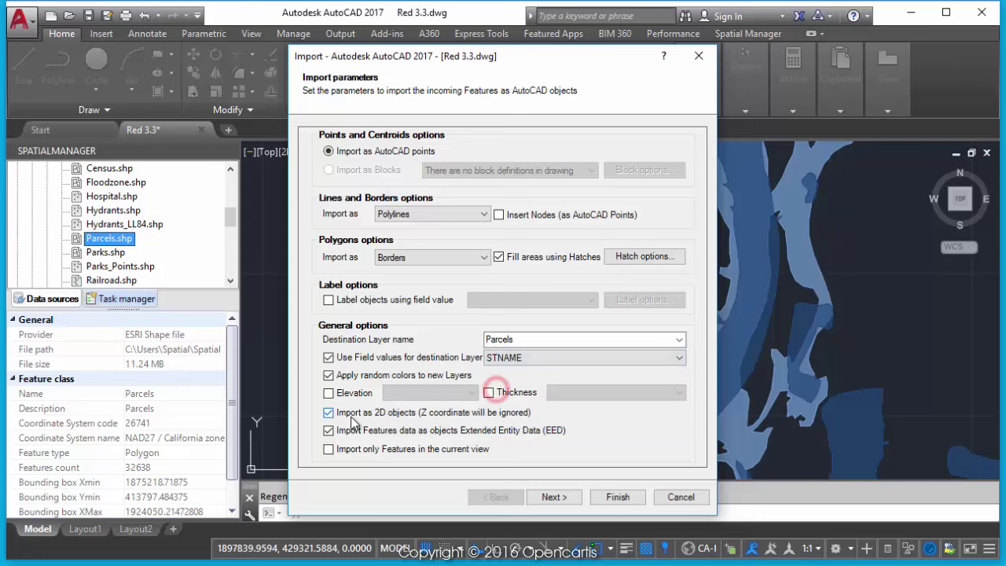
left_click(329, 450)
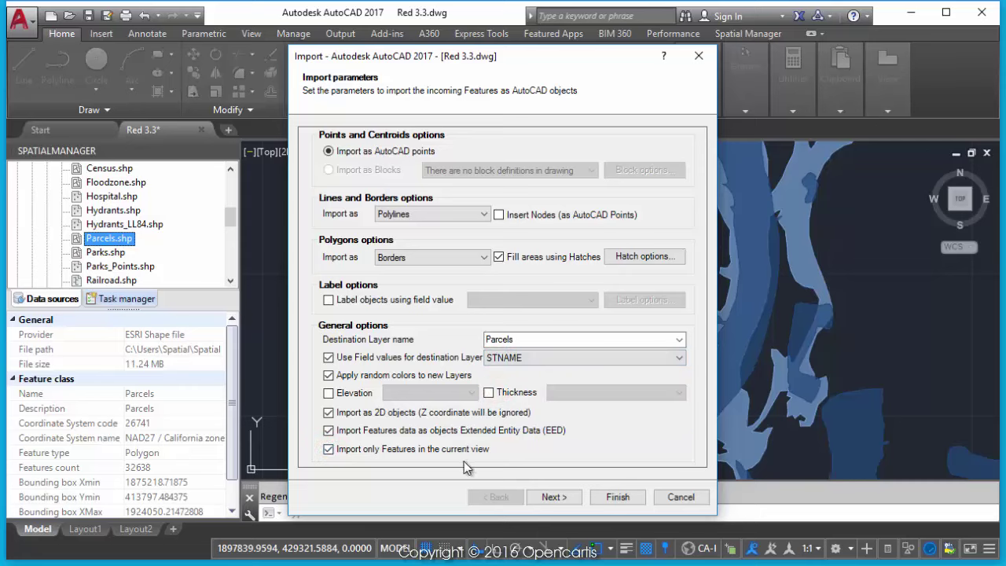
left_click(601, 500)
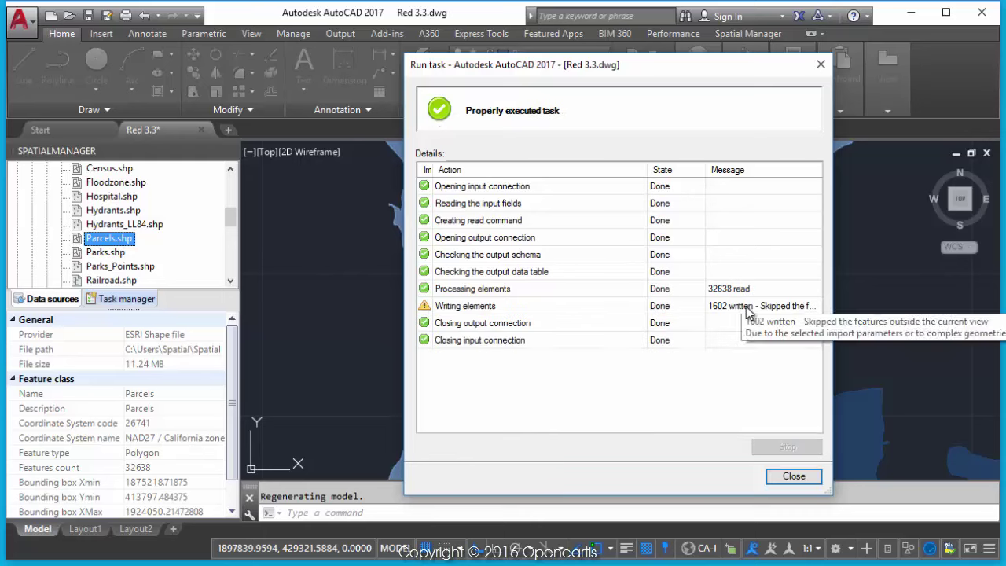
Step: Dismiss the import report and inspect one parcel's attributes such as STNAME and ACRES
left_click(794, 477)
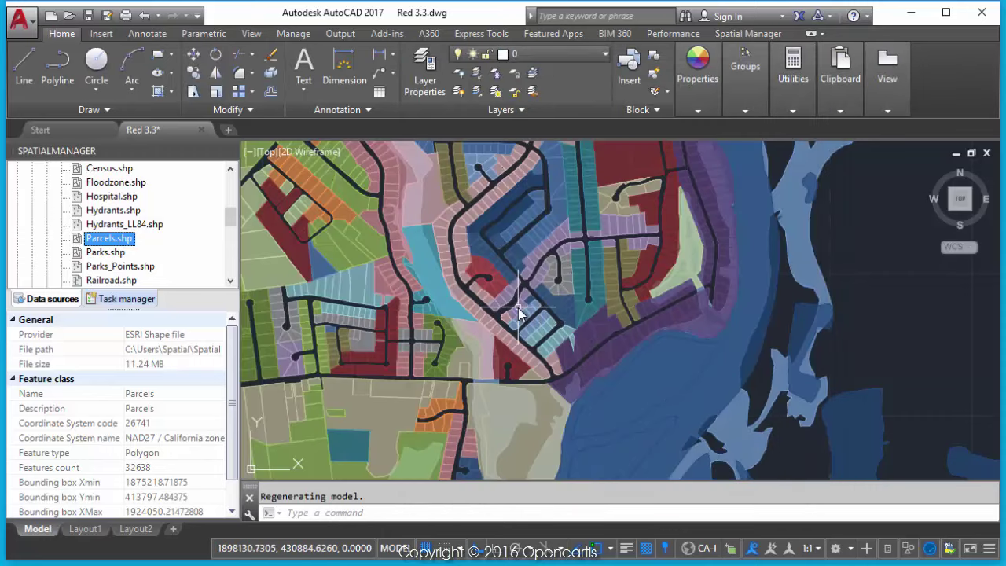
left_click(746, 35)
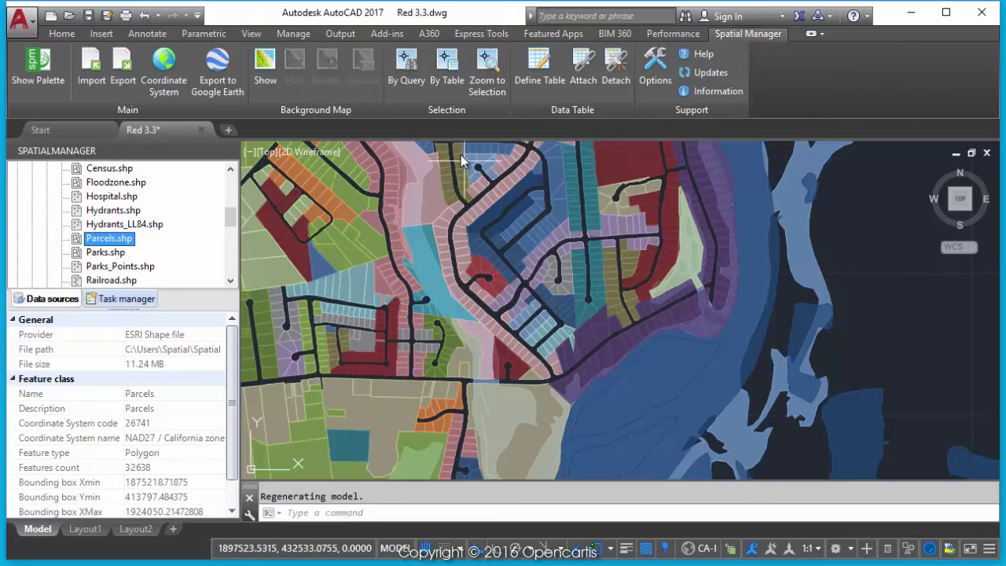
left_click(481, 239)
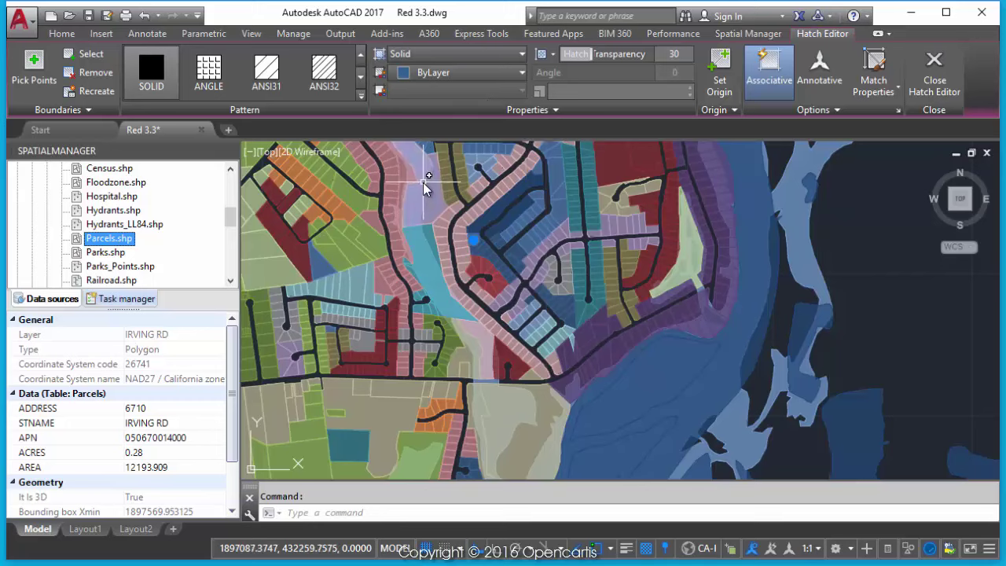
left_click(732, 34)
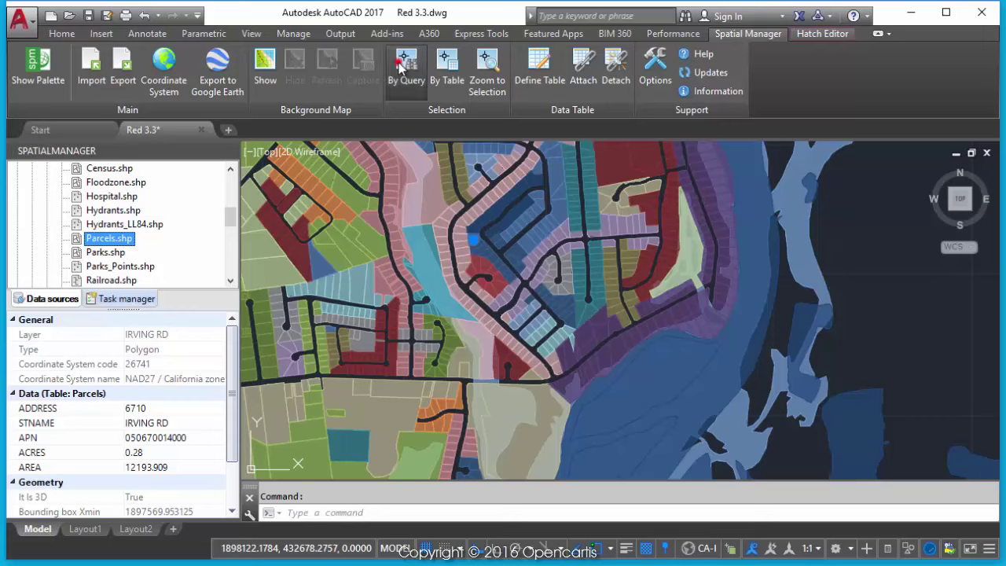
Step: Start a By Query selection on the Parcels table with selection options set to None
left_click(399, 67)
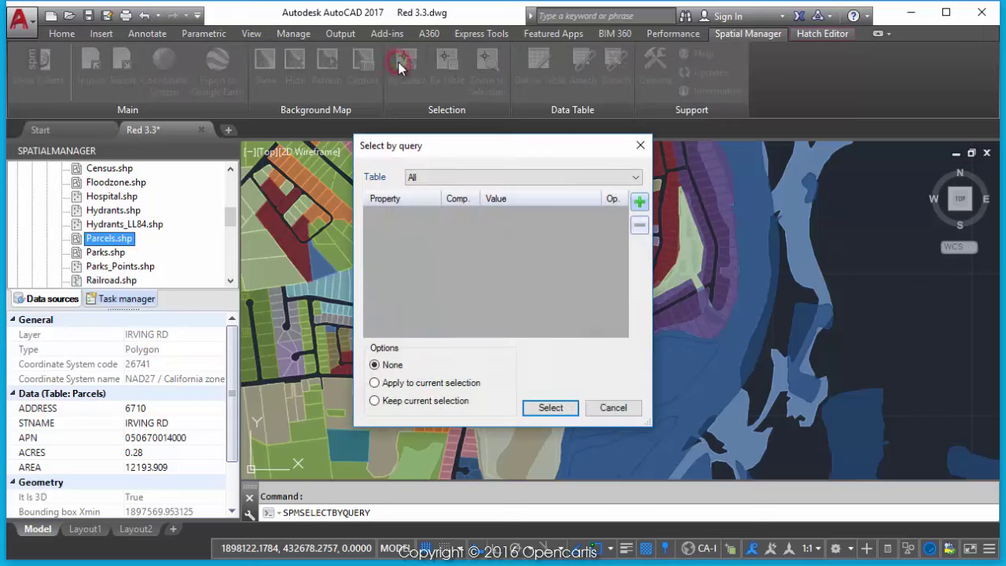
left_click(385, 400)
left_click(390, 364)
left_click(458, 177)
left_click(438, 202)
Step: Add the query condition ADDRESS contains 28
left_click(638, 202)
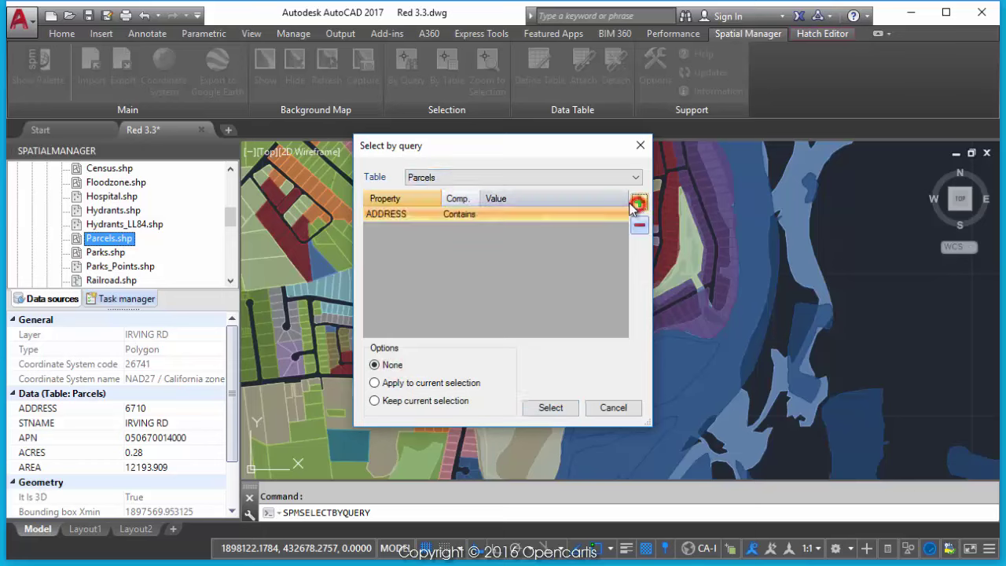
left_click(453, 215)
left_click(488, 215)
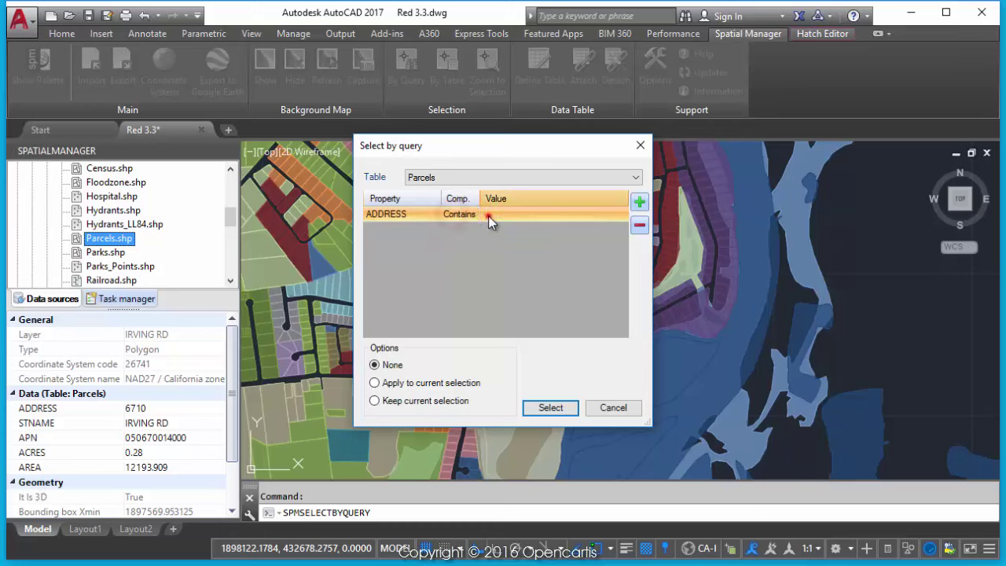
left_click(500, 215)
type("28")
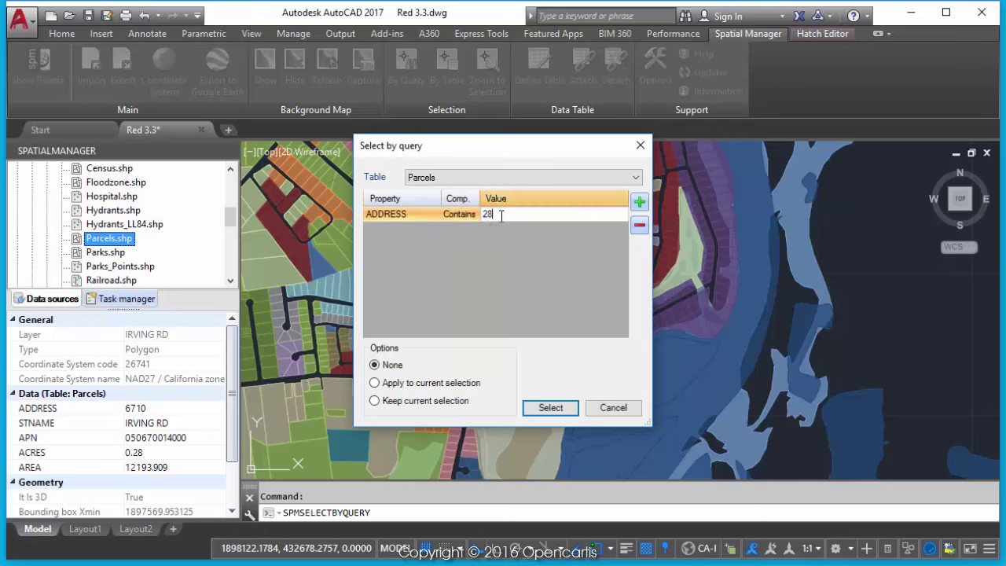
Step: Add an And condition ACRES greater than 0.25 and run the selection
left_click(639, 202)
left_click(412, 230)
left_click(433, 231)
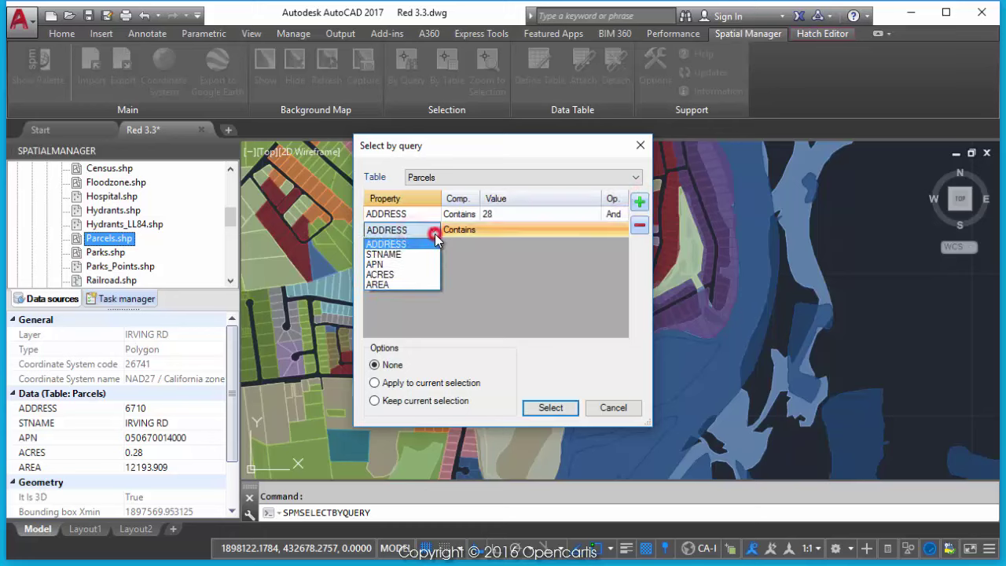
left_click(411, 275)
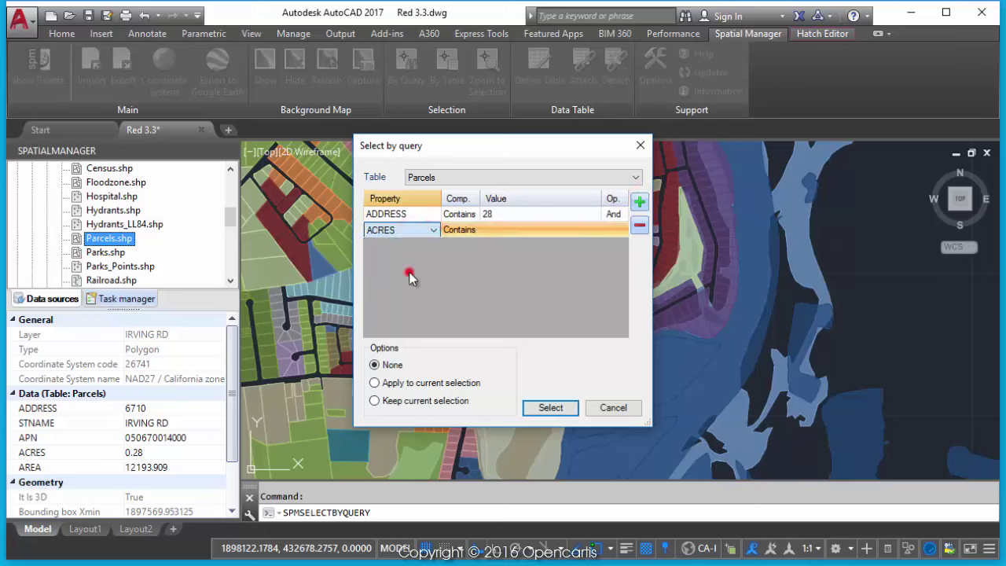
left_click(460, 230)
left_click(462, 230)
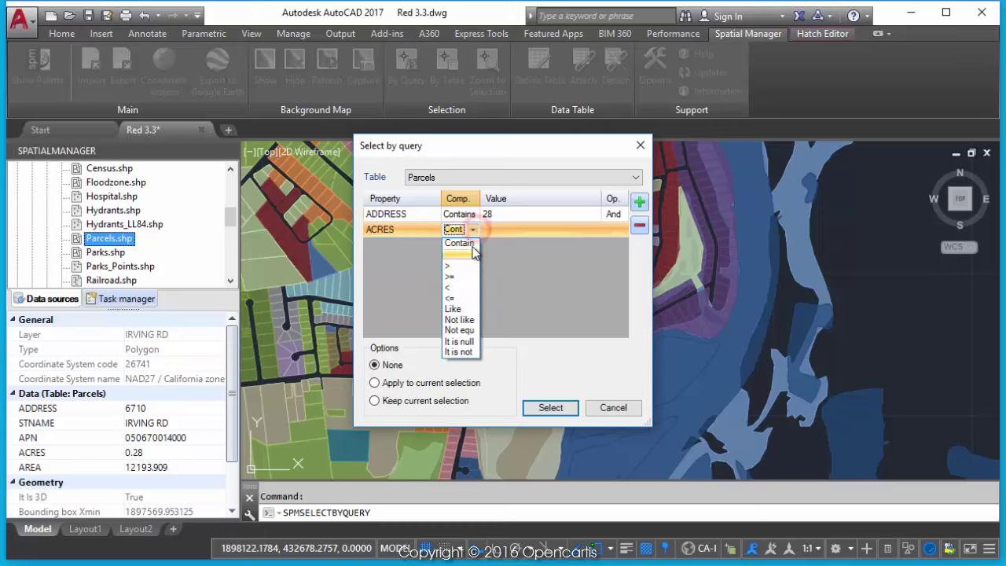
left_click(465, 271)
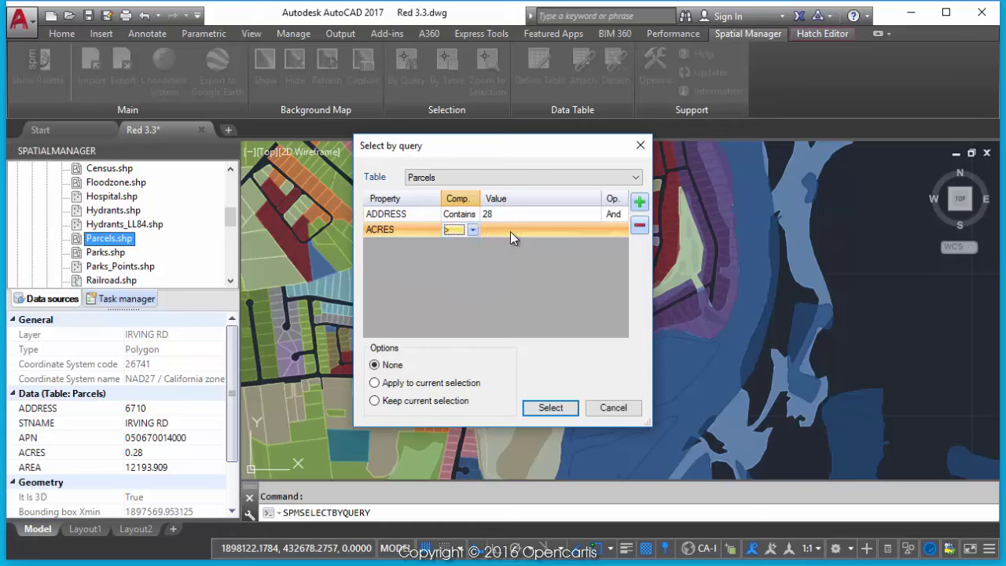
left_click(512, 229)
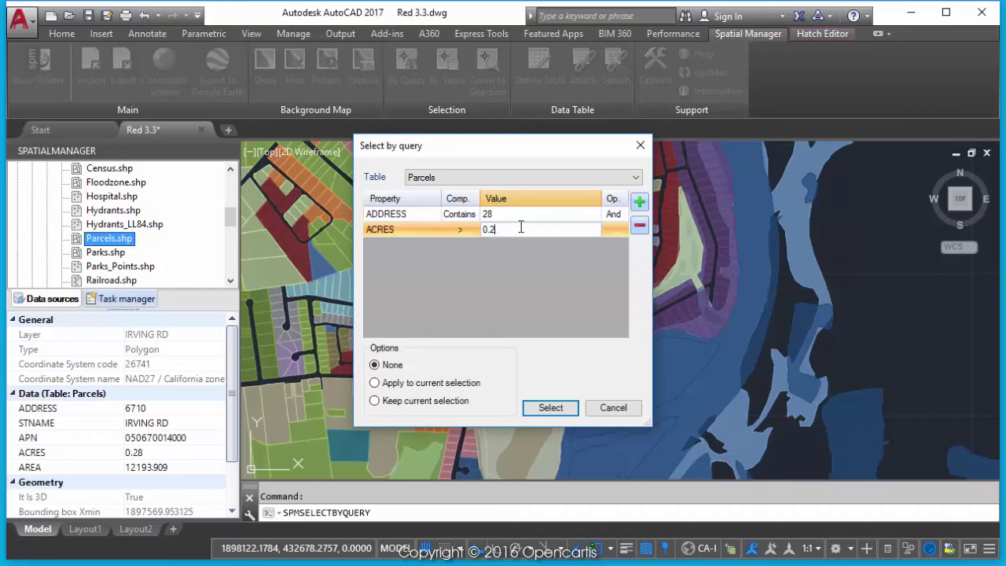
left_click(546, 409)
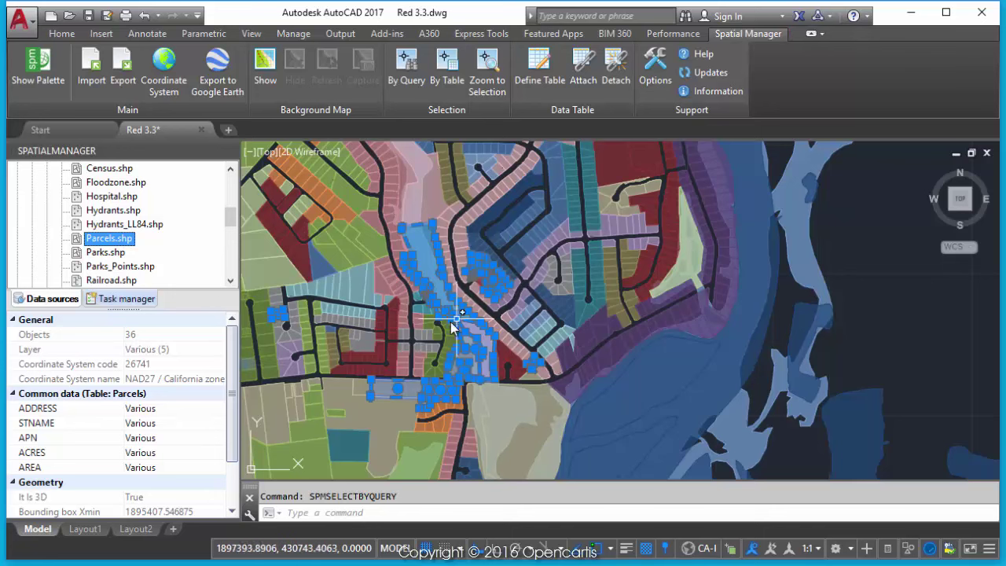
Step: Change the 36 selected parcels' colour to Red, then clear the selection
scroll(483, 322, "up", 5)
scroll(483, 323, "down", 3)
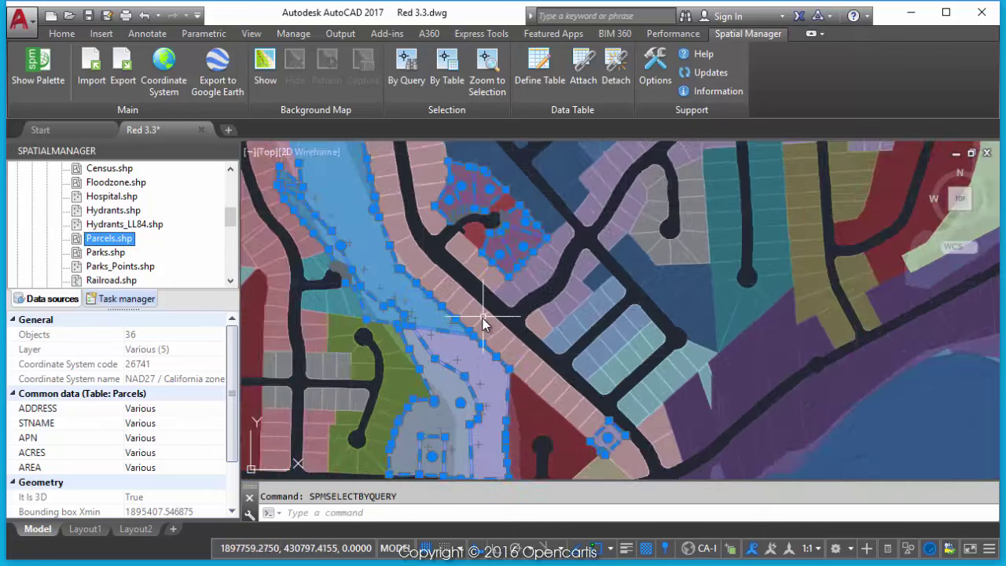
scroll(483, 322, "down", 2)
mouse_move(482, 280)
middle_mouse_down()
mouse_move(489, 318)
mouse_move(504, 314)
middle_mouse_up()
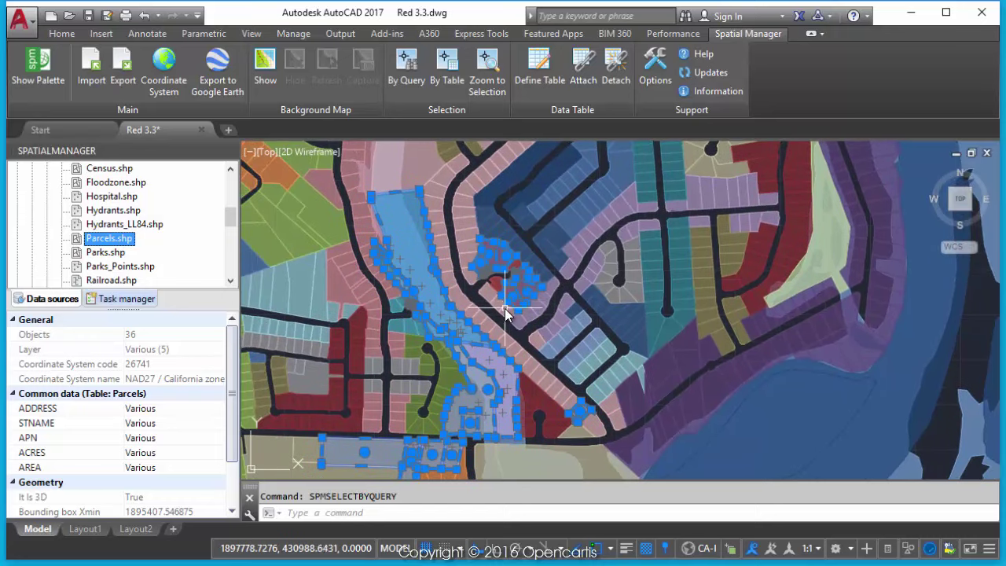
left_click(63, 35)
left_click(697, 110)
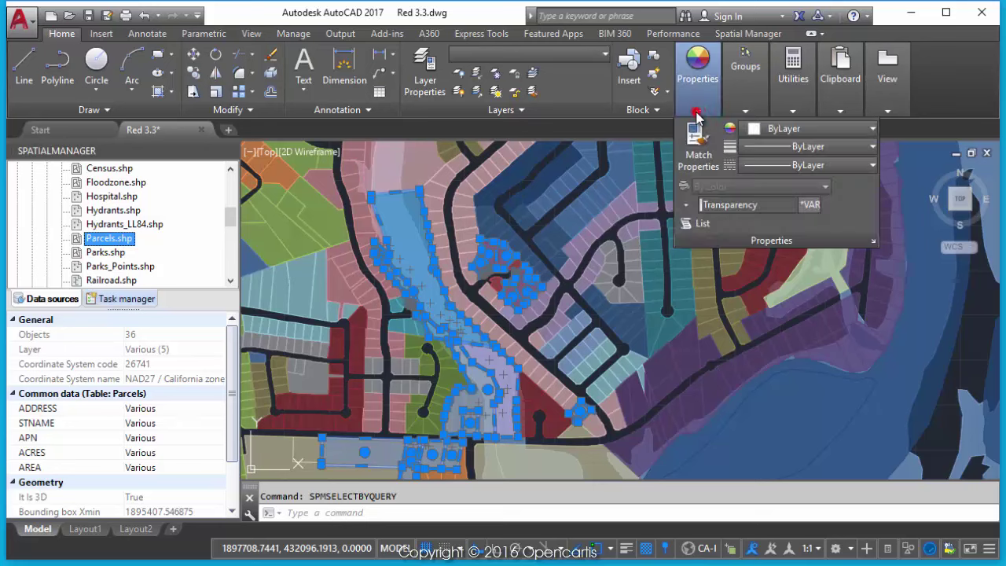
left_click(754, 132)
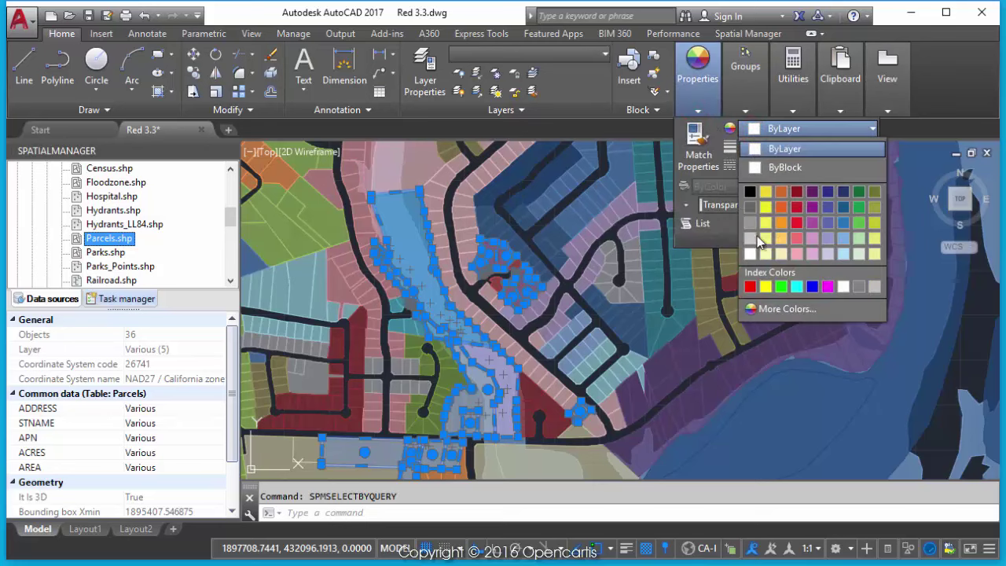
left_click(752, 286)
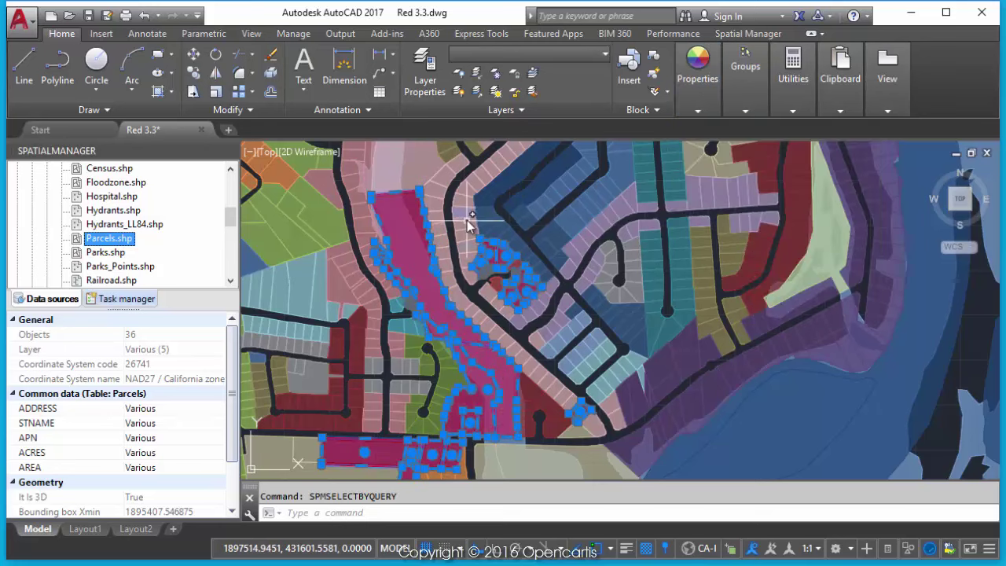
key("Escape")
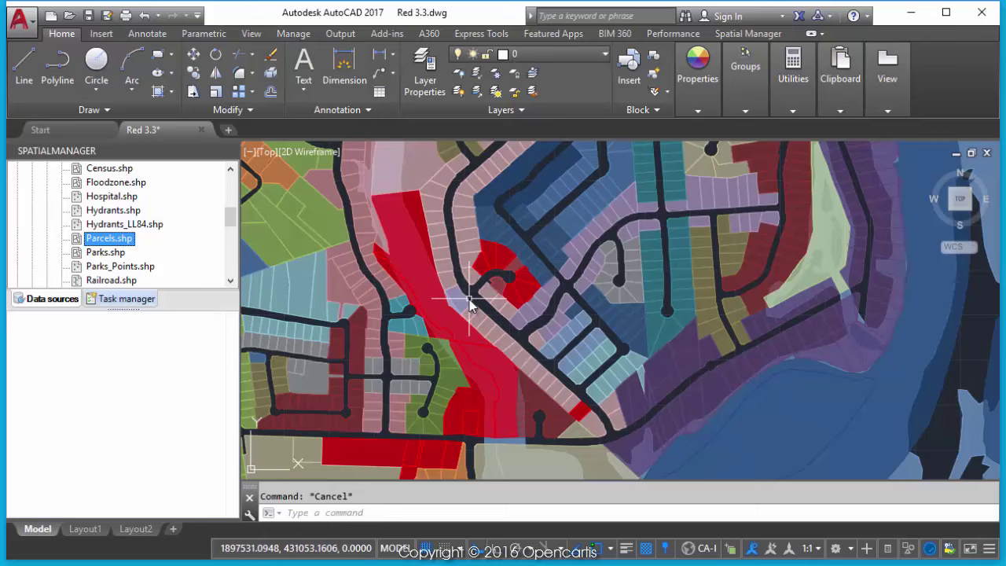
left_click_drag(228, 217, 230, 228)
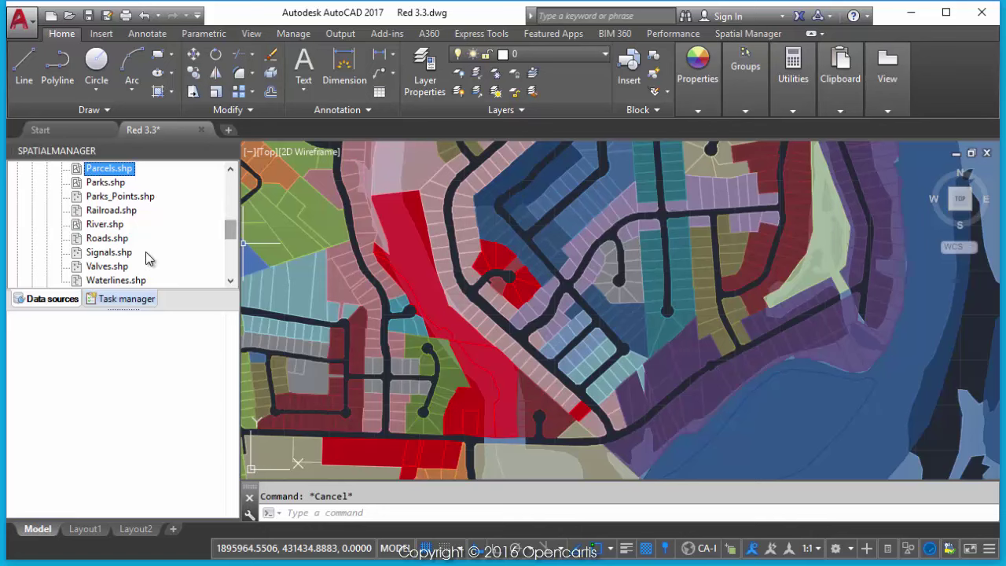
Step: Import Valves.shp points within the current view onto a Valves layer, 127 written
left_click(110, 267)
right_click(115, 267)
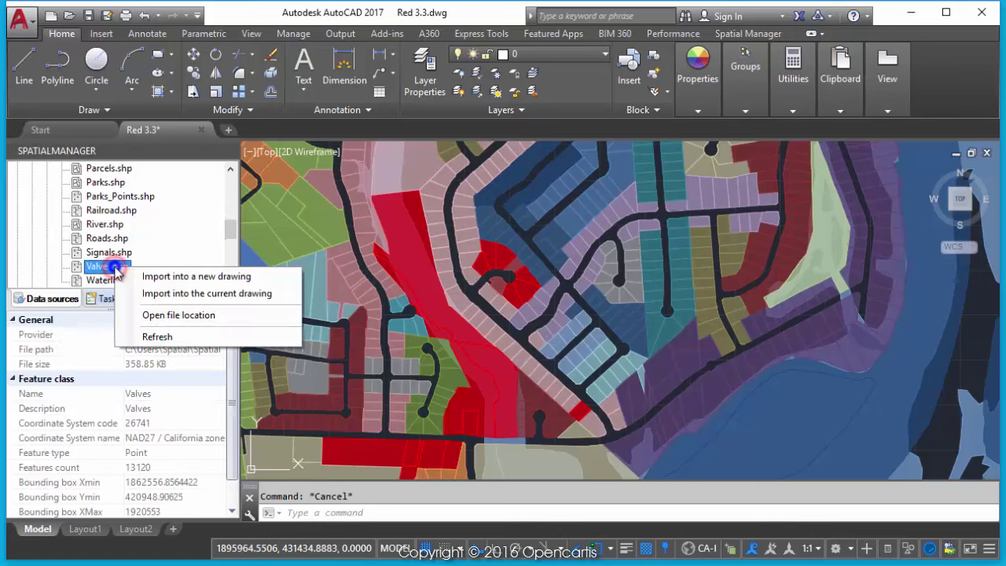
left_click(146, 294)
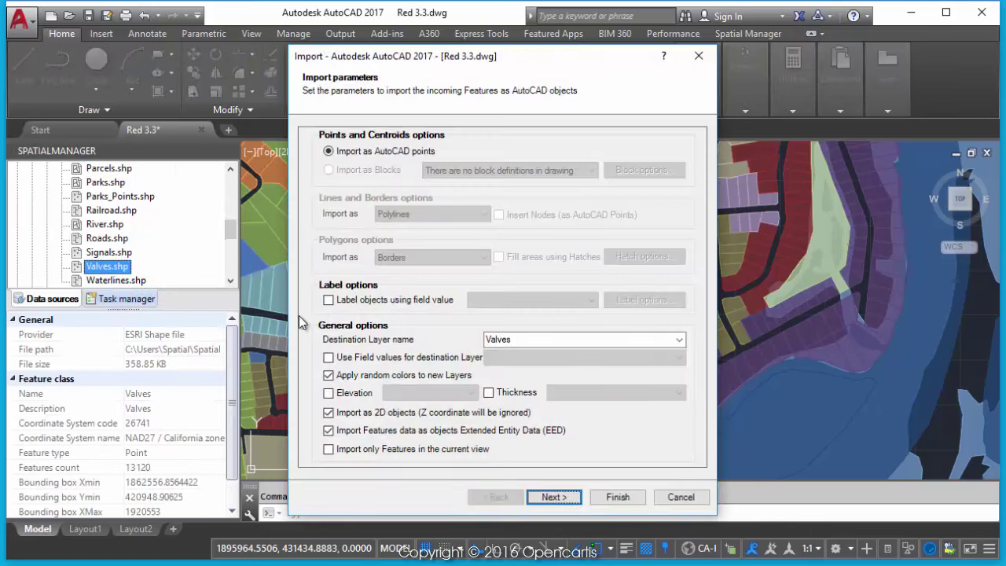
left_click(386, 451)
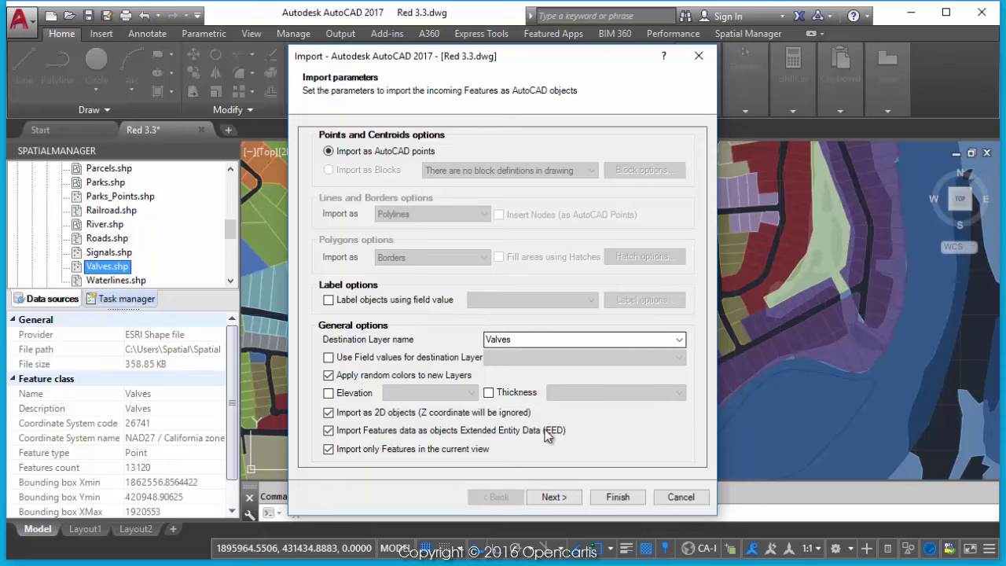
left_click(601, 500)
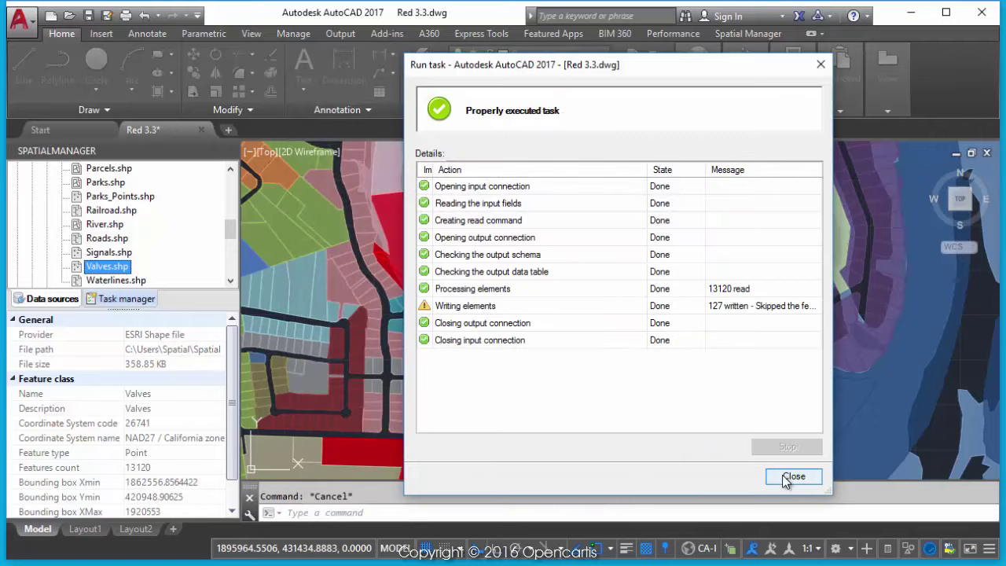
left_click(792, 476)
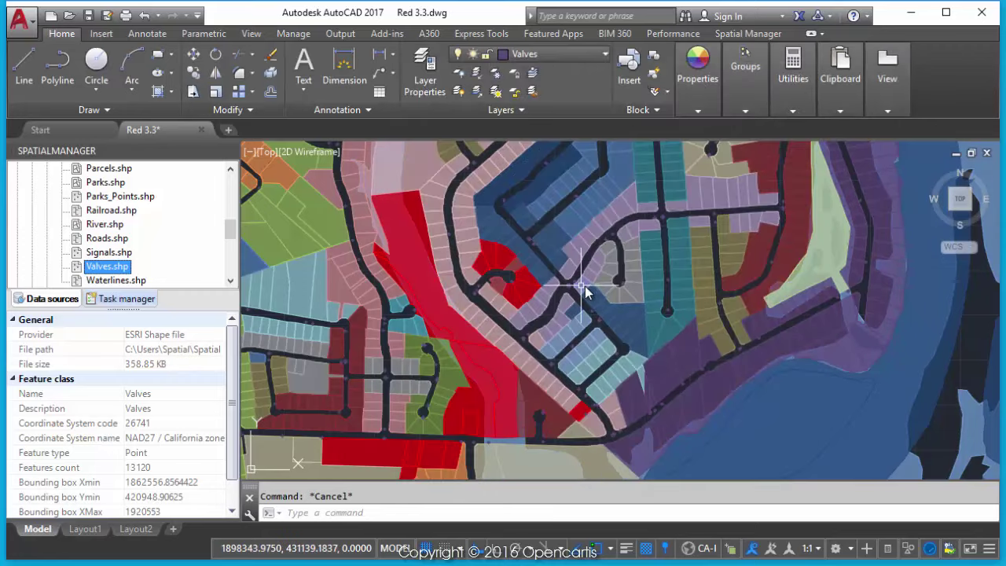
Step: Check one imported valve point's attached data in the properties panel
left_click(567, 286)
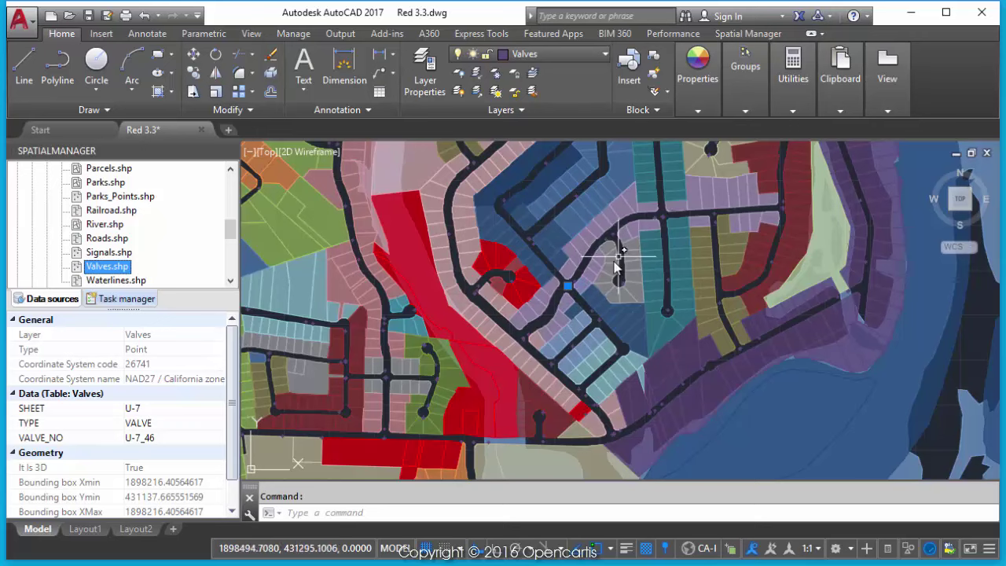
left_click(750, 34)
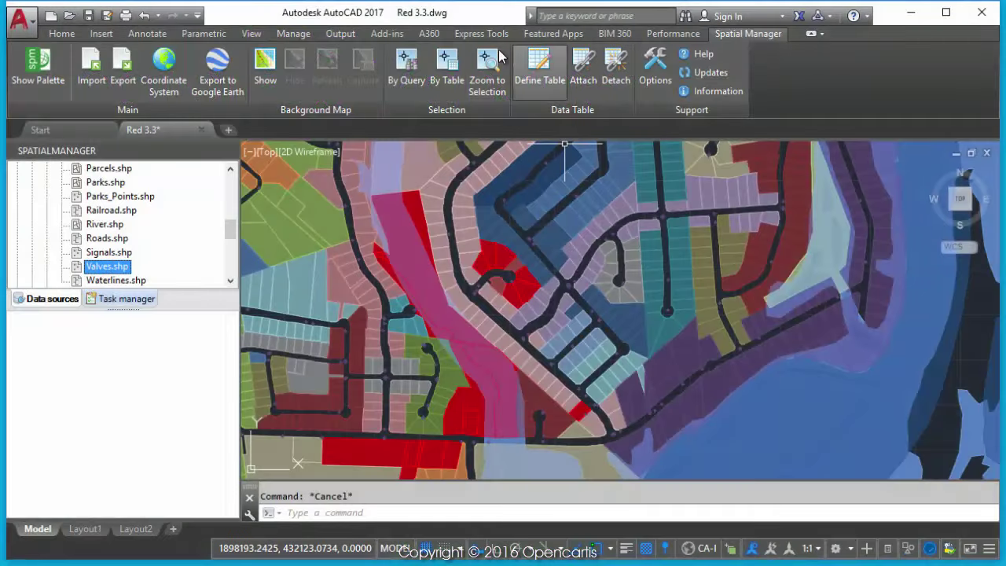
Step: Export all drawing objects to Google Earth as Red 3.3.kml and open it in Google Earth Pro
left_click(208, 69)
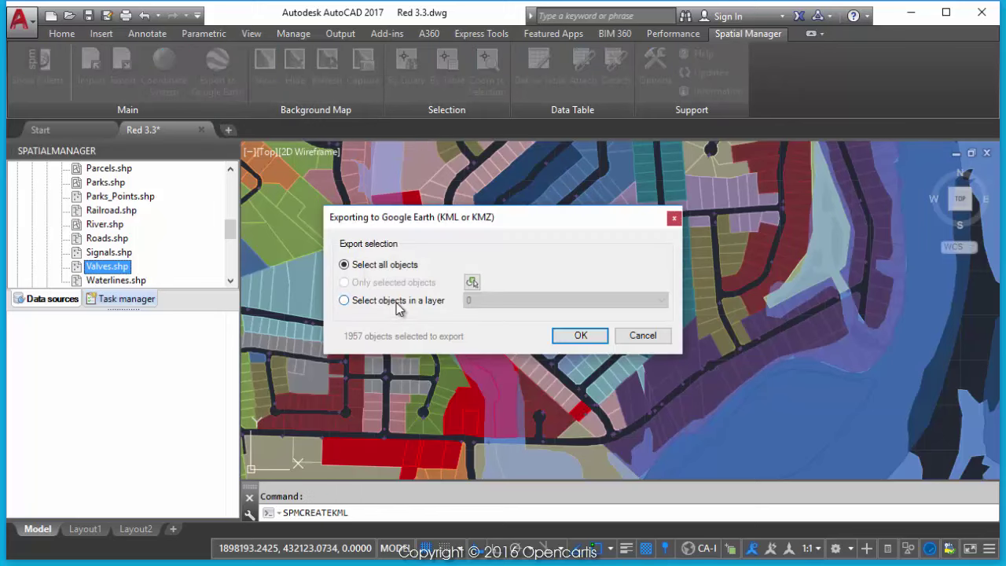
left_click(582, 338)
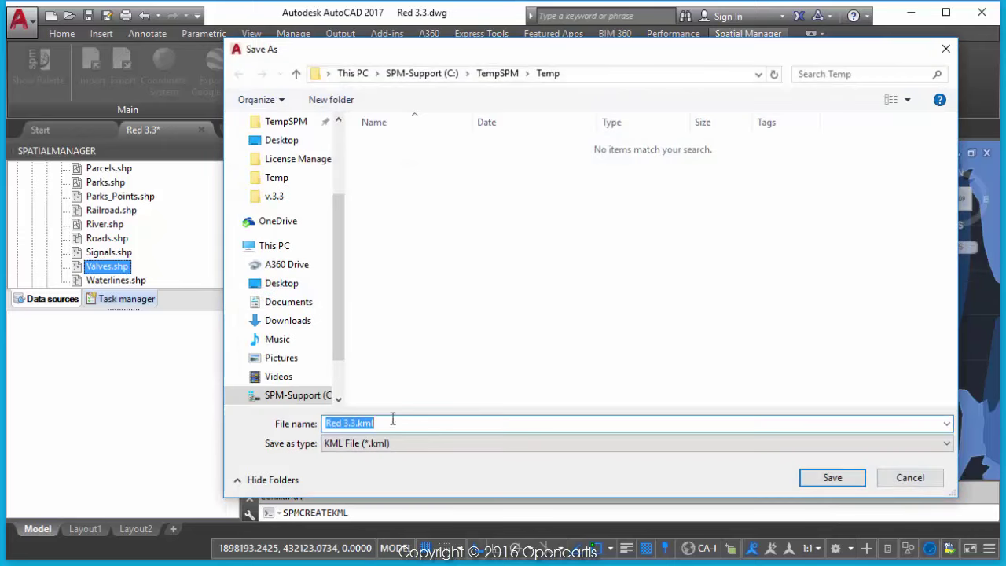
left_click(830, 476)
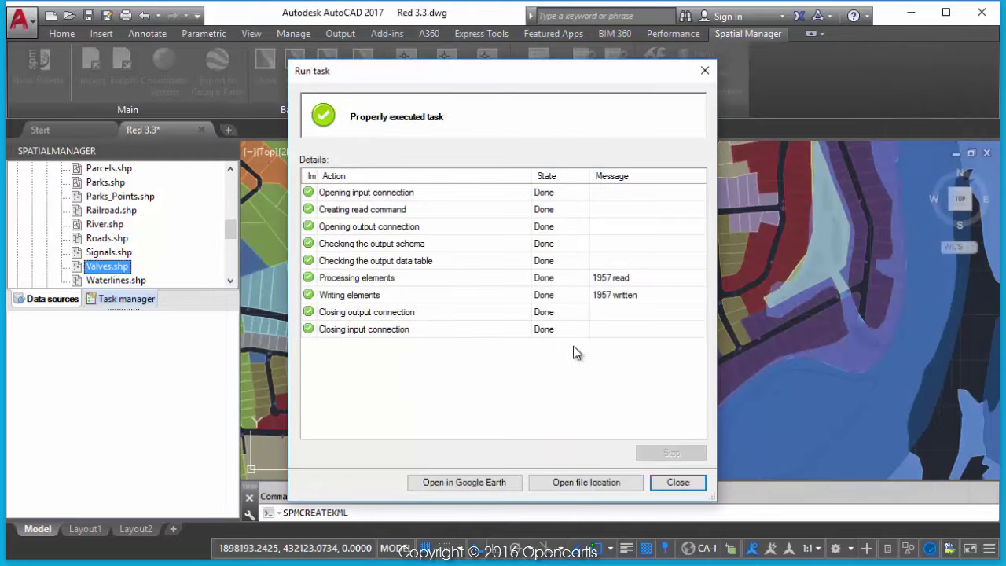
left_click(456, 482)
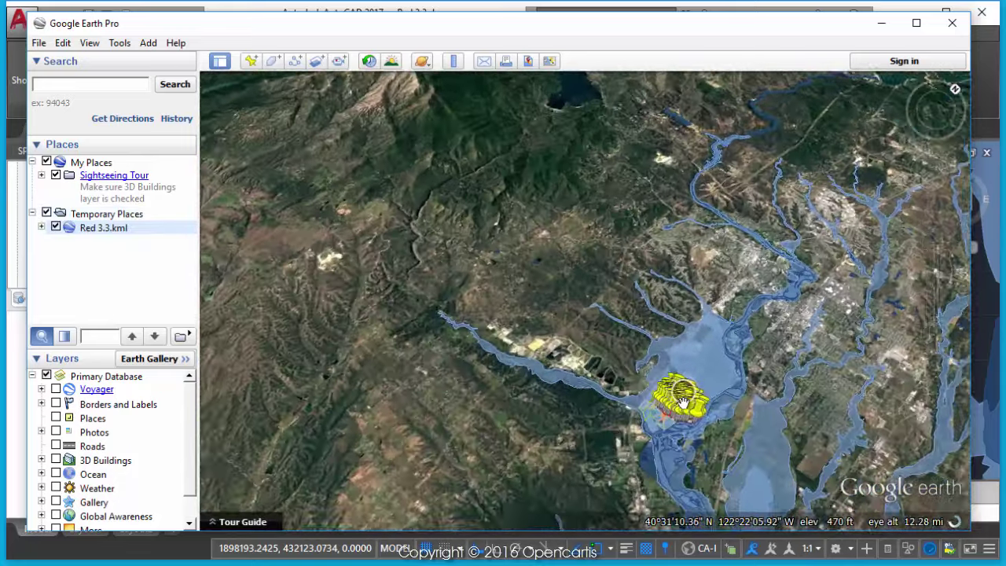
Step: Zoom into the Red 3.3 data, hide Floodzone, and view a valve and the CREEKSIDE ST parcel's details
scroll(682, 403, "up", 5)
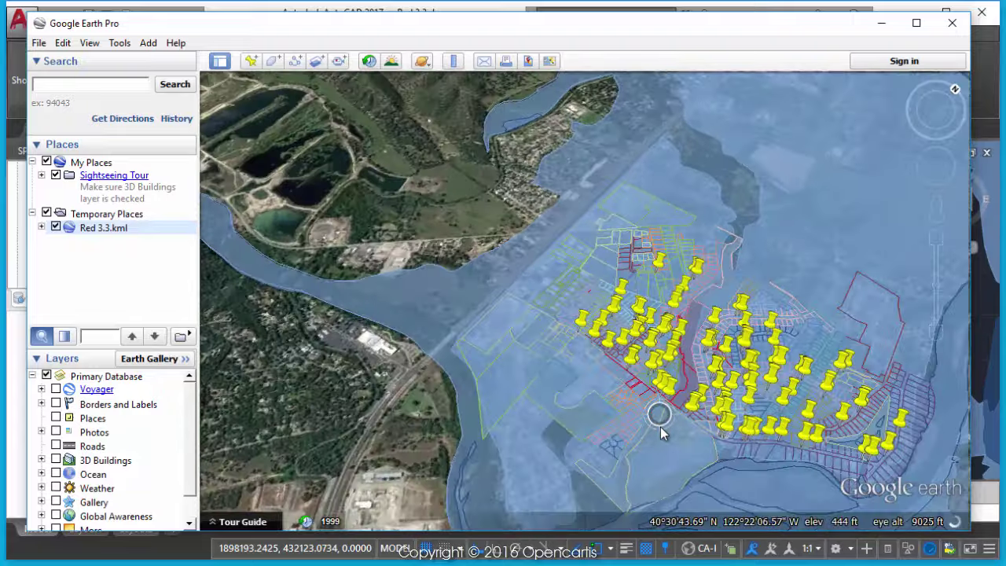
scroll(660, 432, "up", 3)
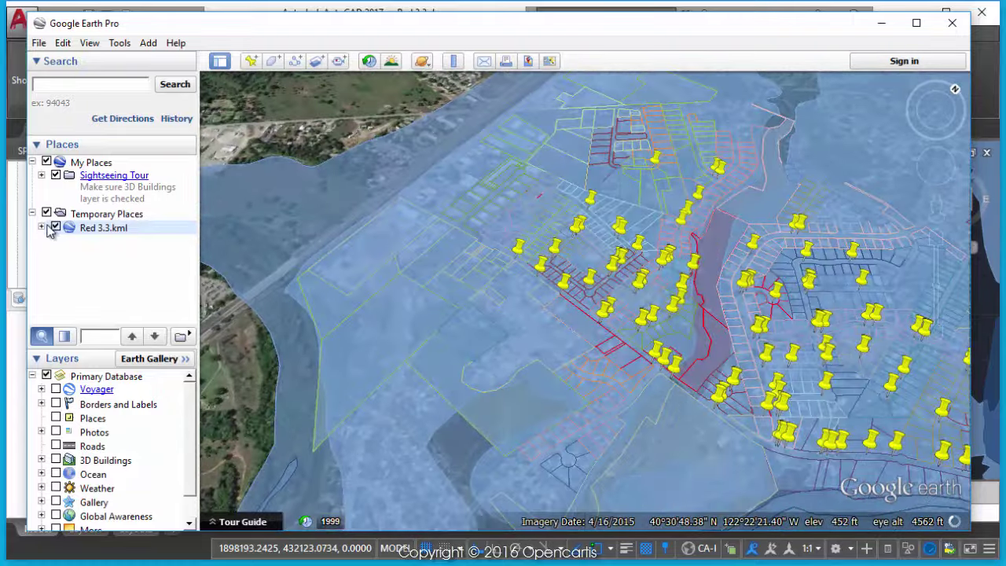
left_click(42, 227)
left_click_drag(193, 191, 187, 311)
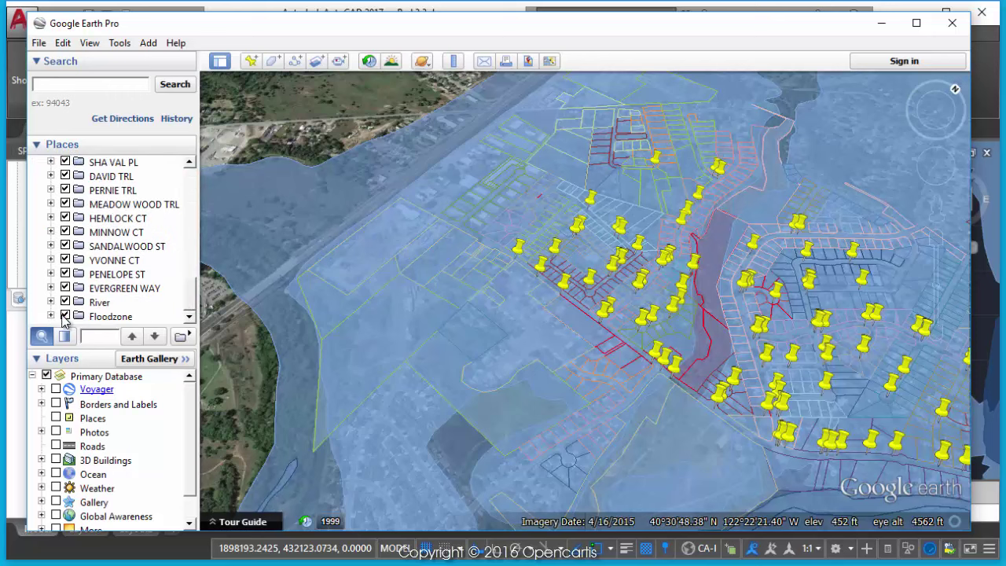
left_click(65, 316)
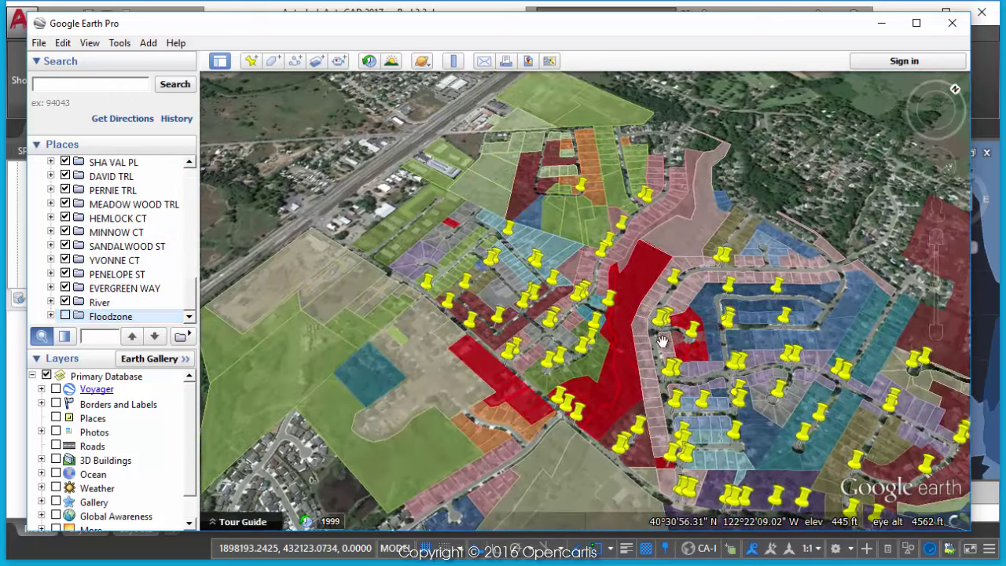
left_click(694, 325)
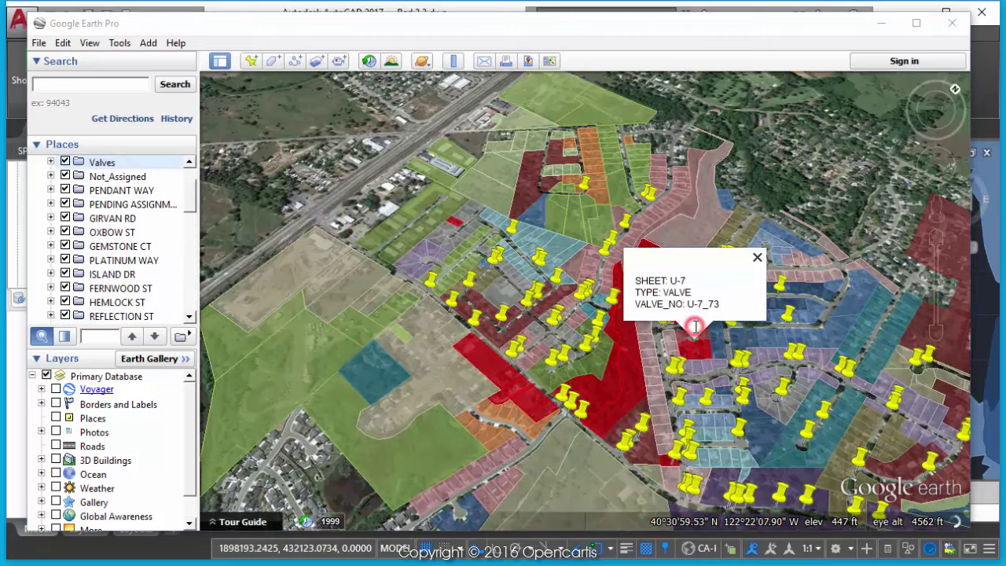
left_click(629, 375)
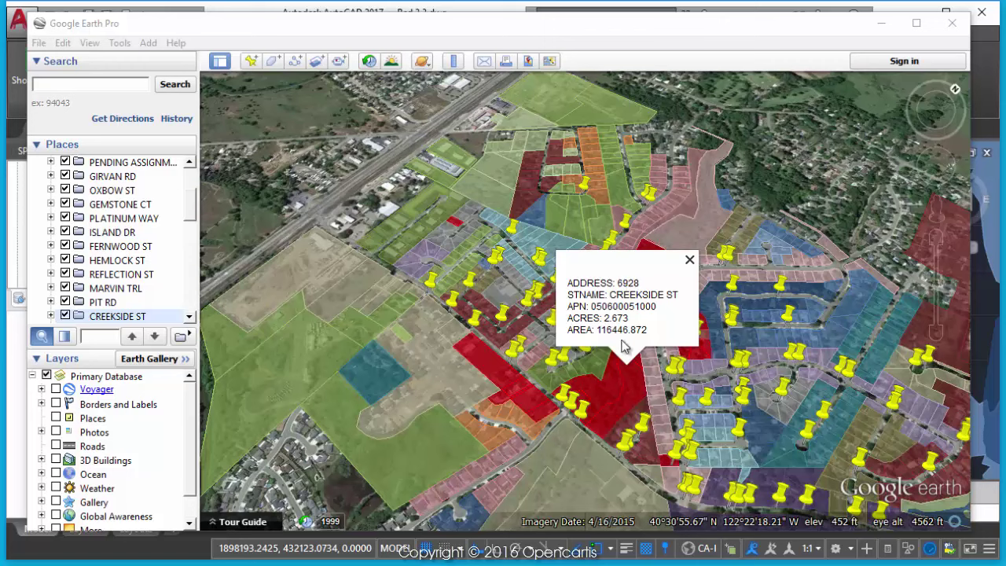
Step: Expand GIRVAN RD and toggle the GIRVAN RD polygons and Valves placemarks visibility
left_click(50, 176)
left_click(73, 190)
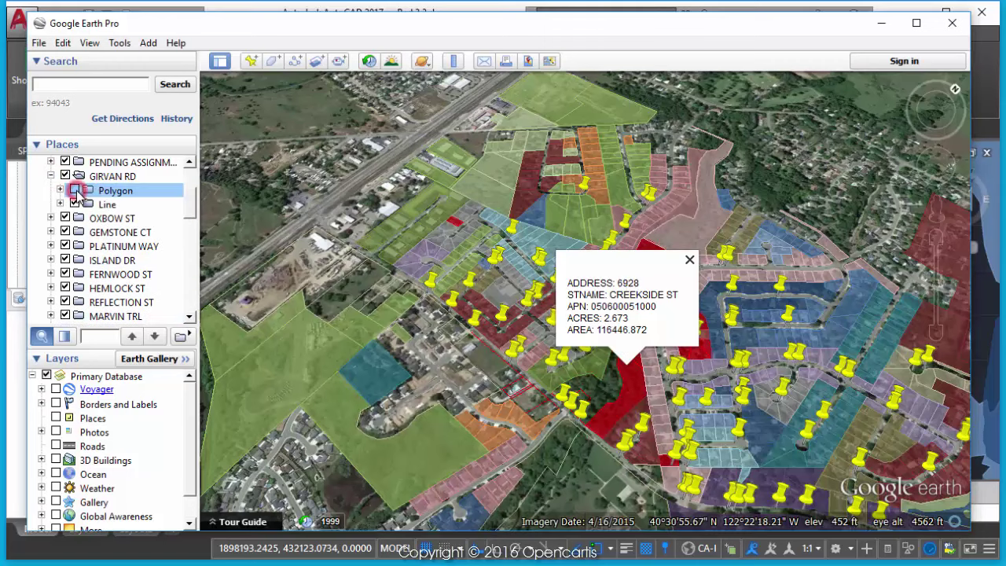
left_click(74, 190)
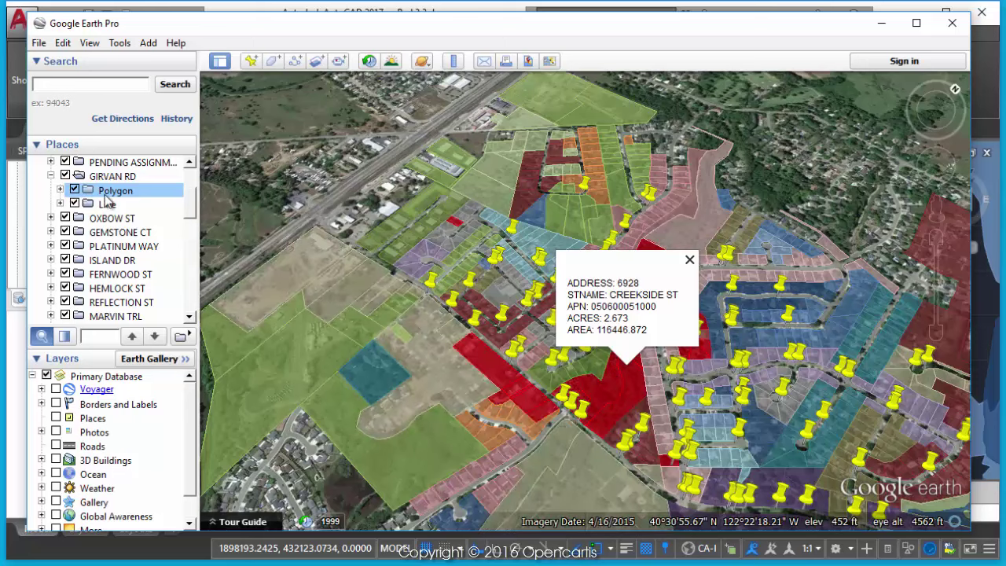
left_click_drag(186, 212, 180, 293)
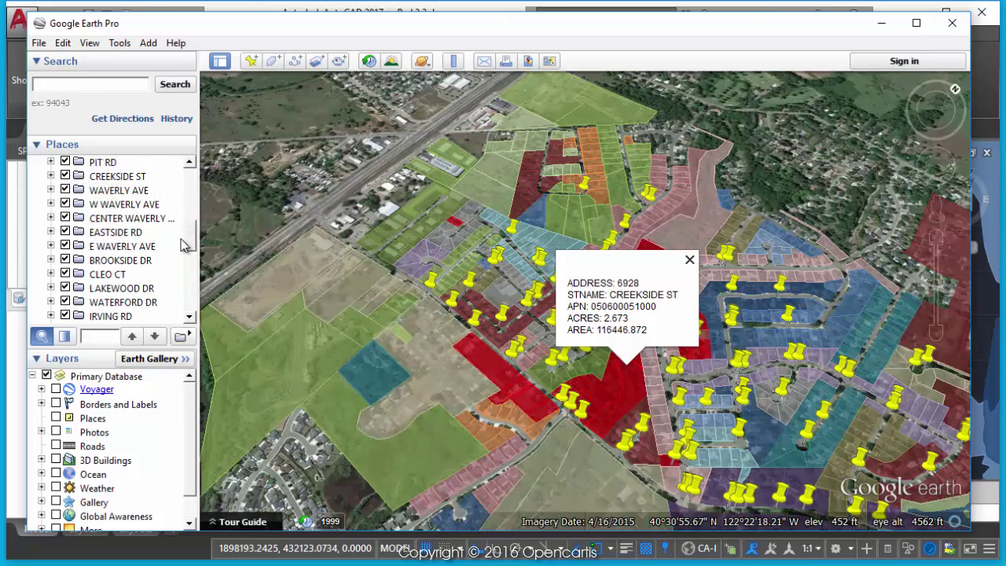
left_click_drag(189, 312, 168, 209)
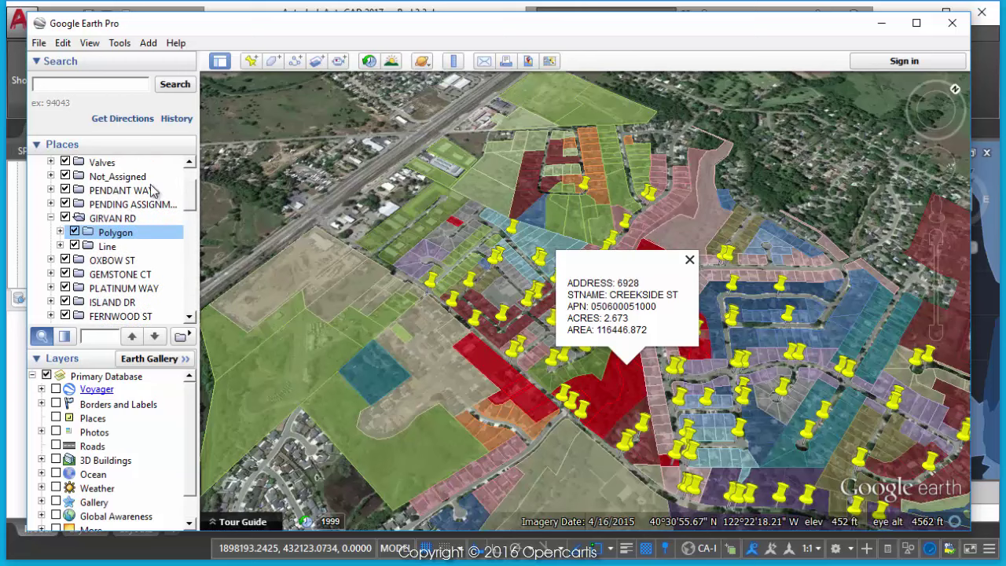
left_click(66, 161)
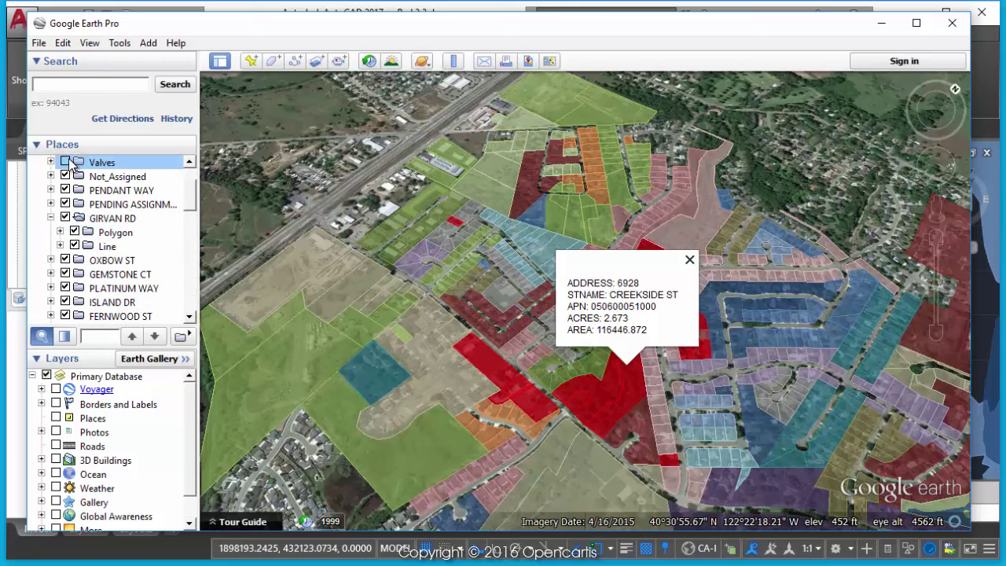
left_click(66, 161)
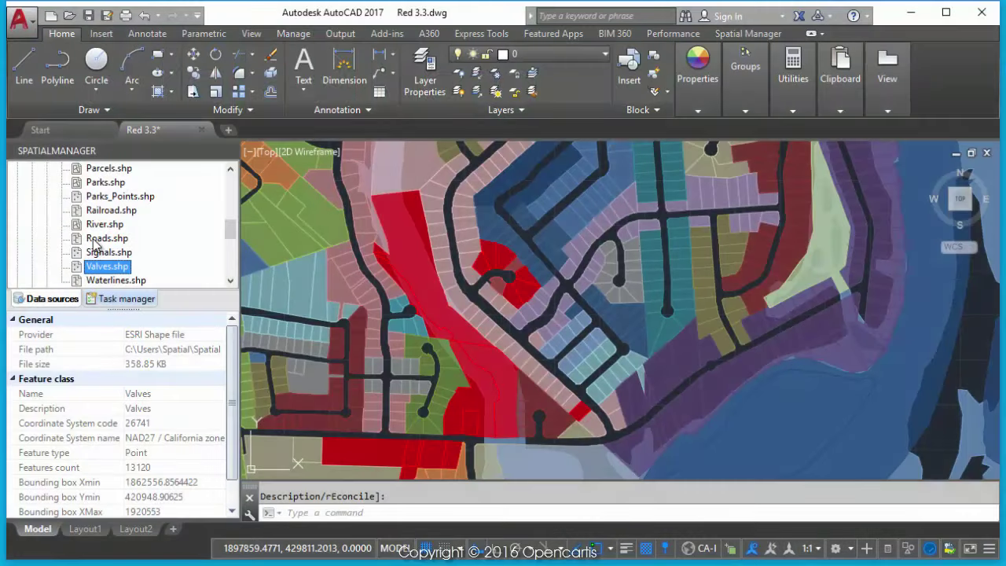
Step: Start importing Roads.shp with object labels taken from the ST_NAME field
left_click(94, 245)
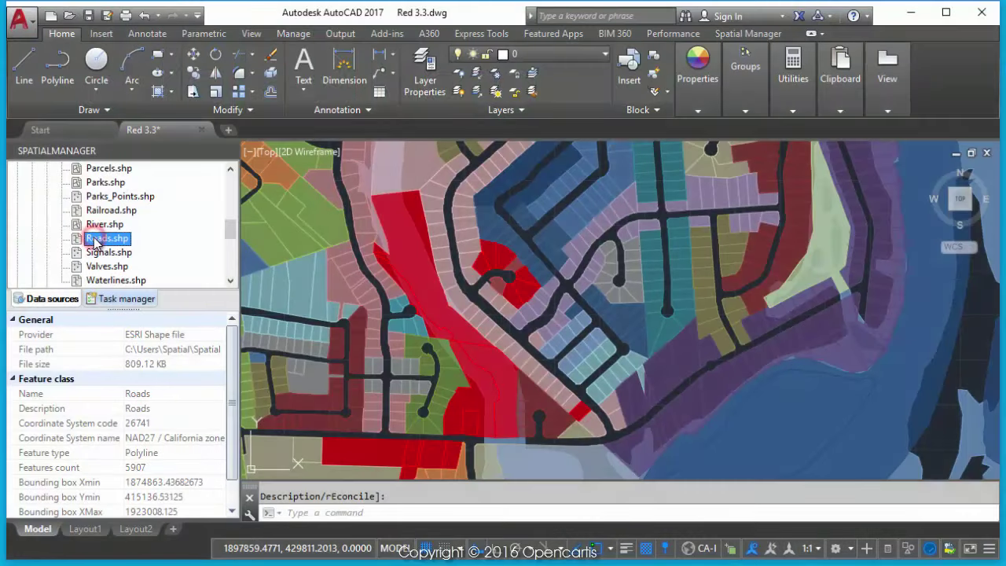
right_click(94, 241)
left_click(138, 266)
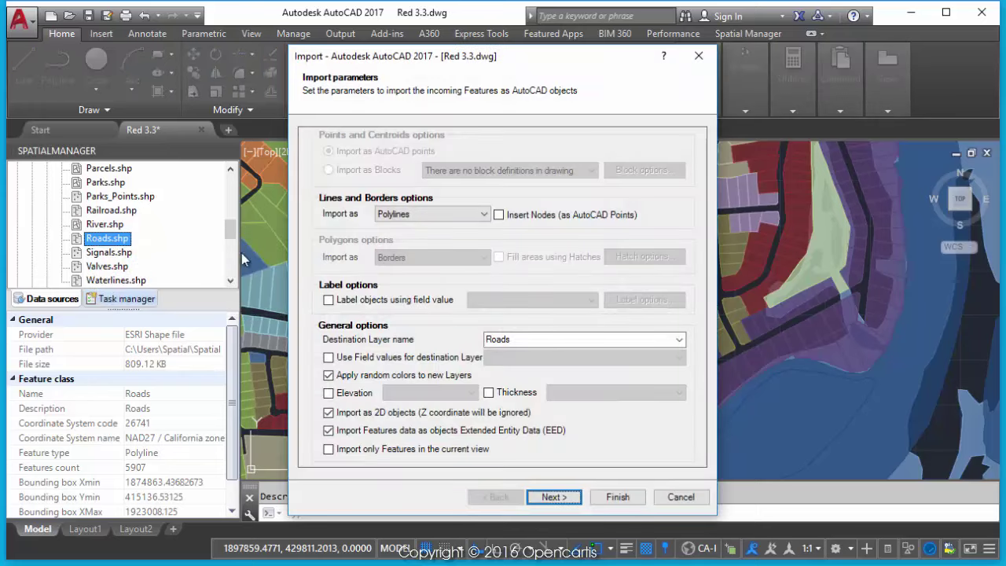
left_click(379, 303)
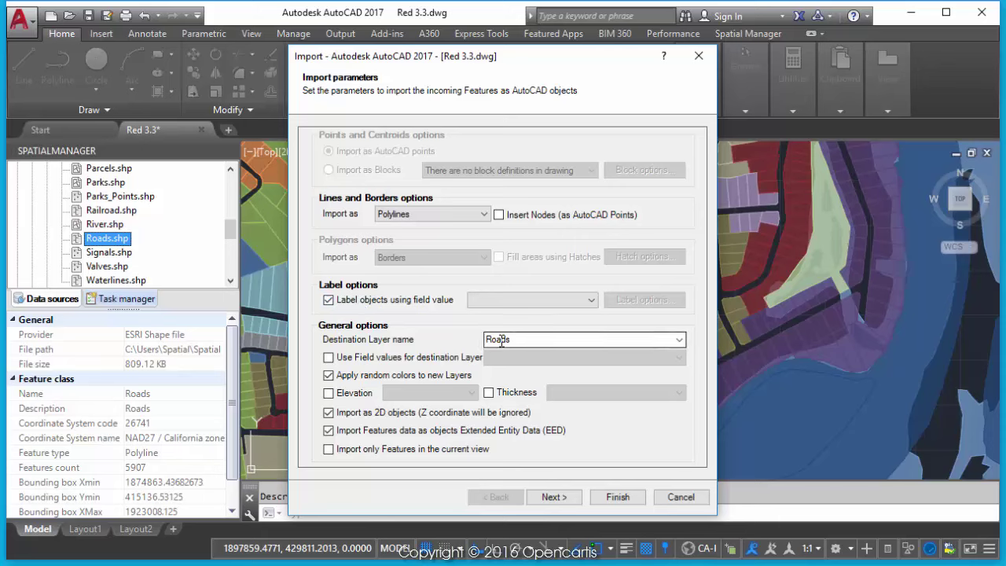
left_click(591, 300)
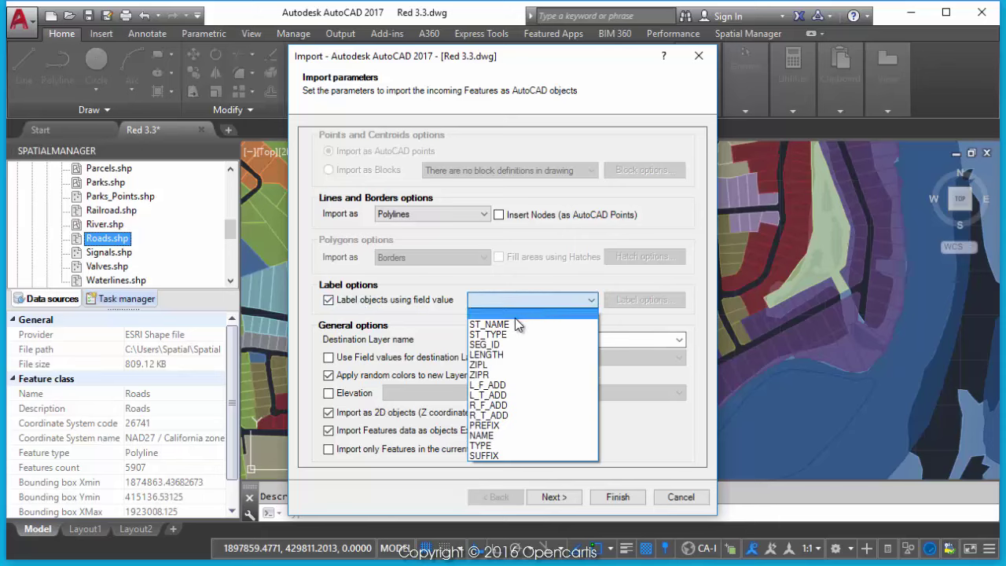
left_click(509, 324)
Step: Set the labels to Standard text style at height 7 and run the Roads import
left_click(645, 302)
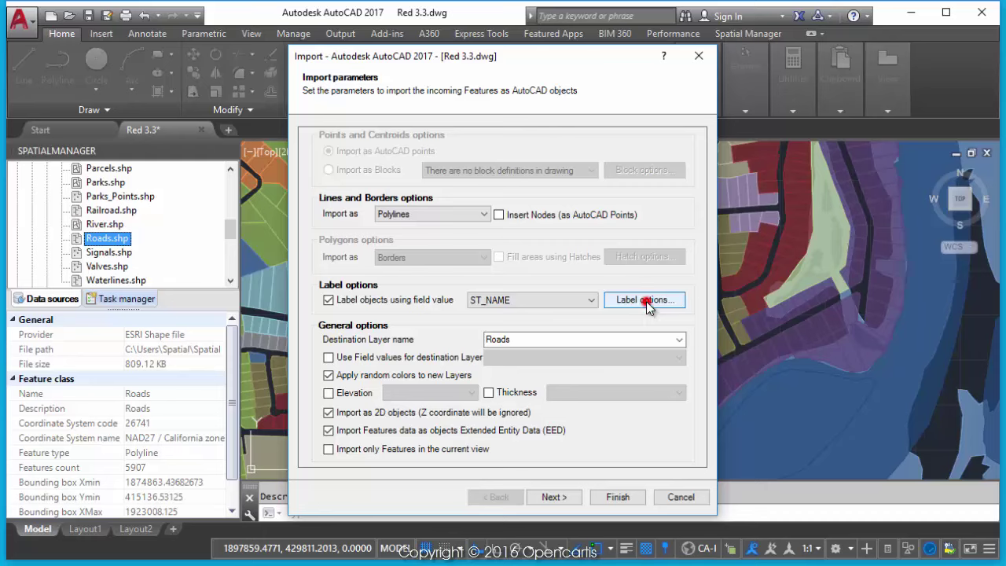
left_click(593, 220)
left_click(565, 231)
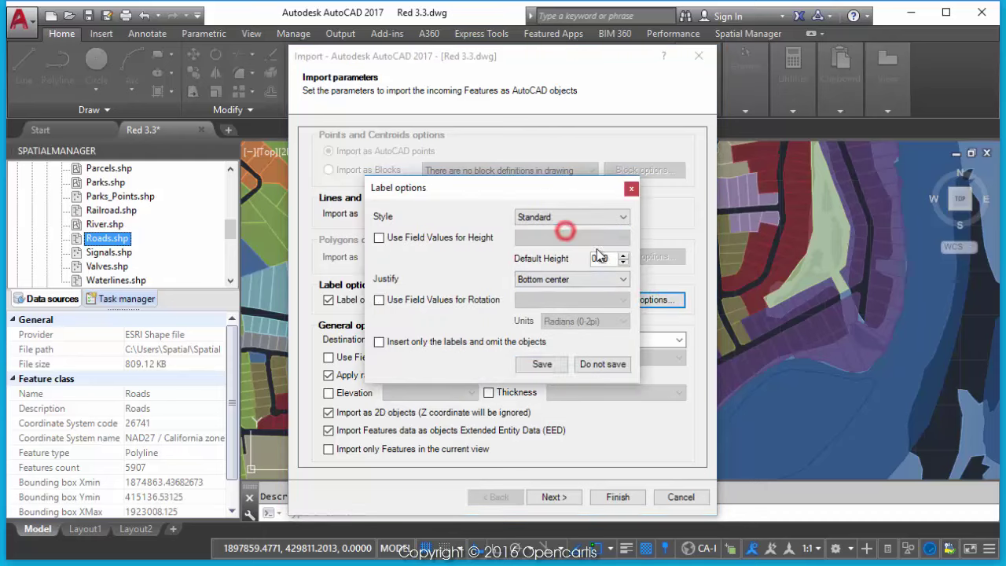
double_click(605, 257)
type("7")
left_click(541, 364)
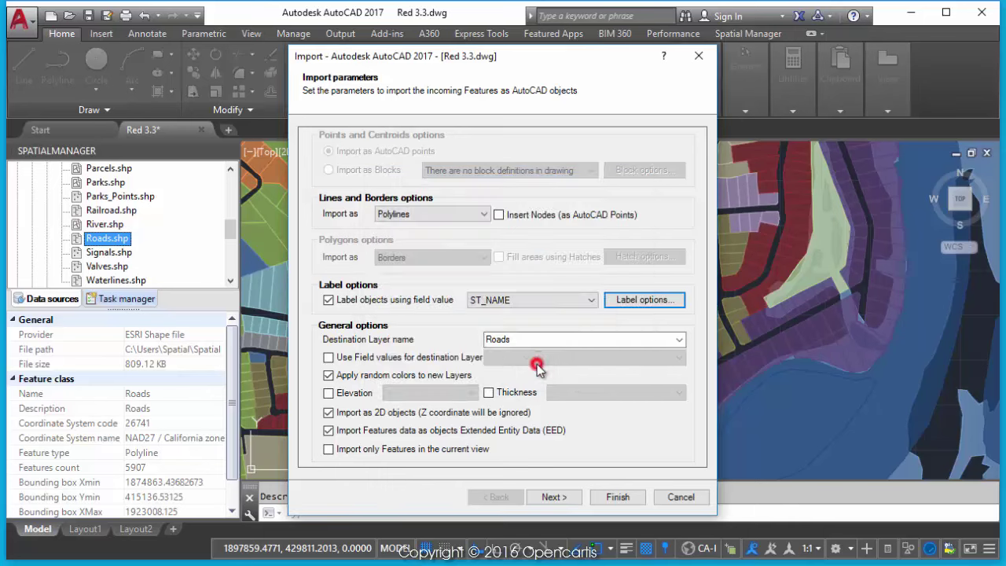
left_click(615, 496)
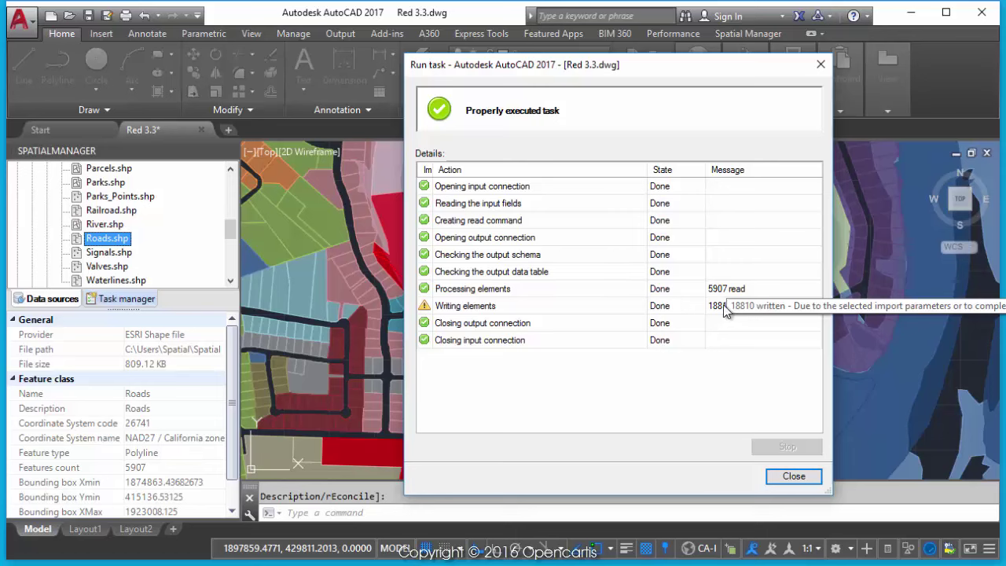
Step: Select the Mullen Pkwy road line and use Select Similar to pick all 5907 roads for export
left_click(794, 476)
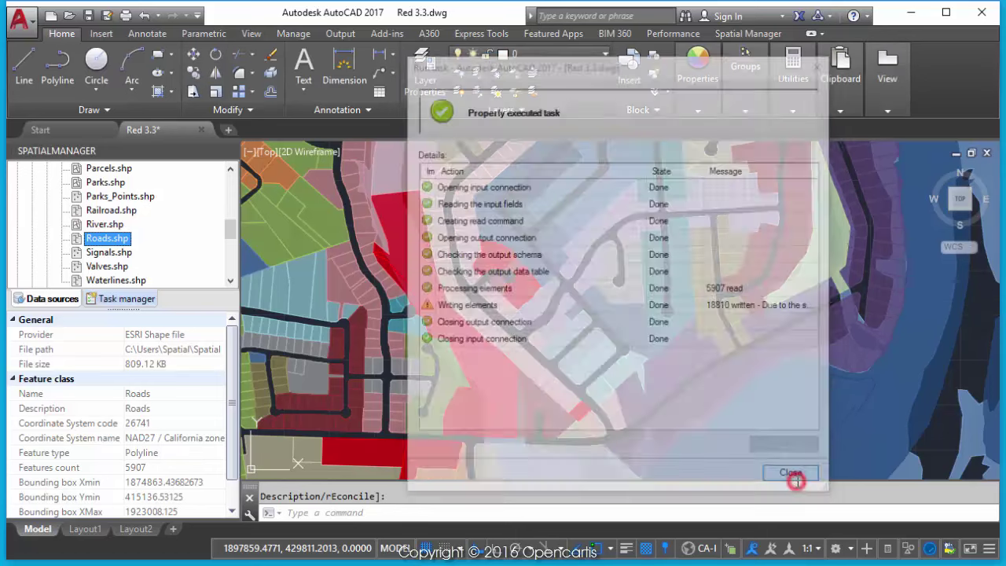
scroll(574, 346, "up", 2)
scroll(574, 346, "up", 5)
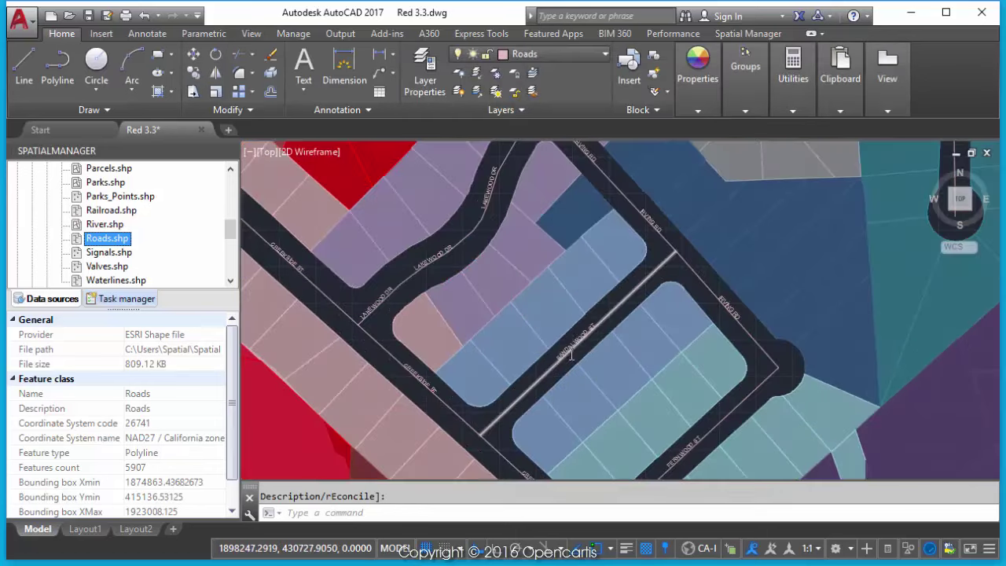
scroll(573, 345, "up", 2)
mouse_move(574, 338)
middle_mouse_down()
mouse_move(619, 297)
mouse_move(512, 437)
mouse_move(550, 353)
middle_mouse_up()
scroll(597, 299, "down", 2)
mouse_move(619, 258)
middle_mouse_down()
mouse_move(579, 359)
mouse_move(524, 446)
middle_mouse_up()
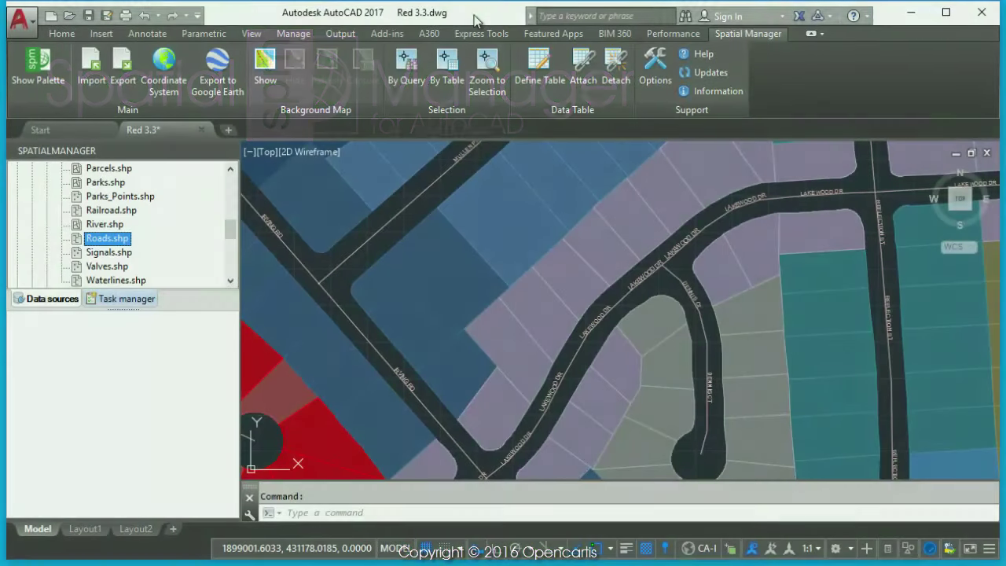
left_click(445, 174)
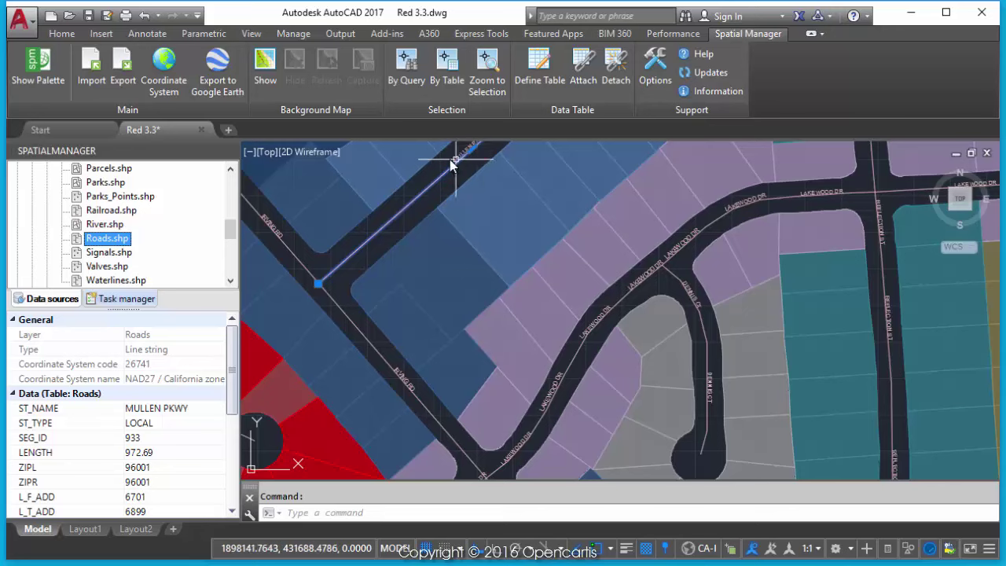
right_click(515, 172)
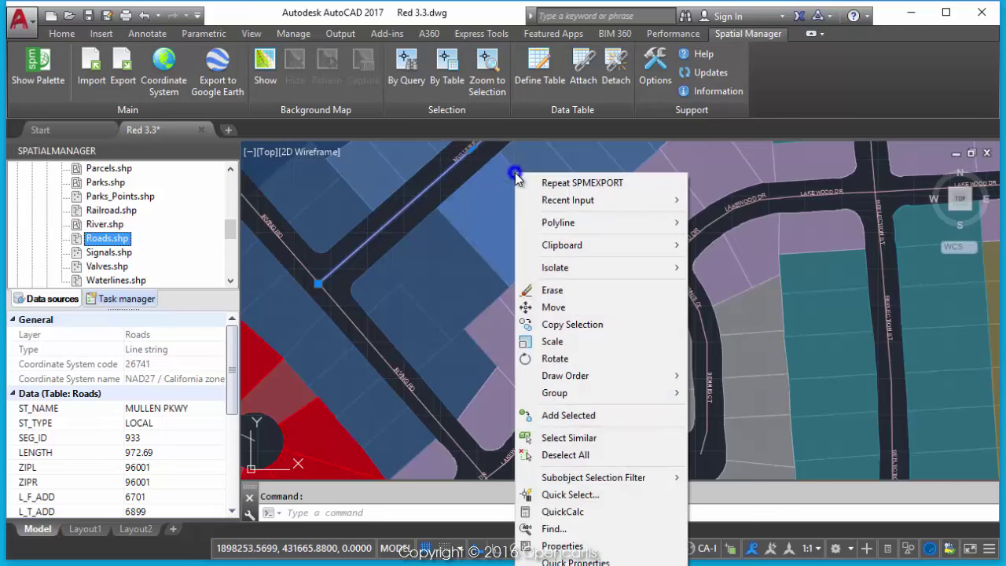
left_click(567, 439)
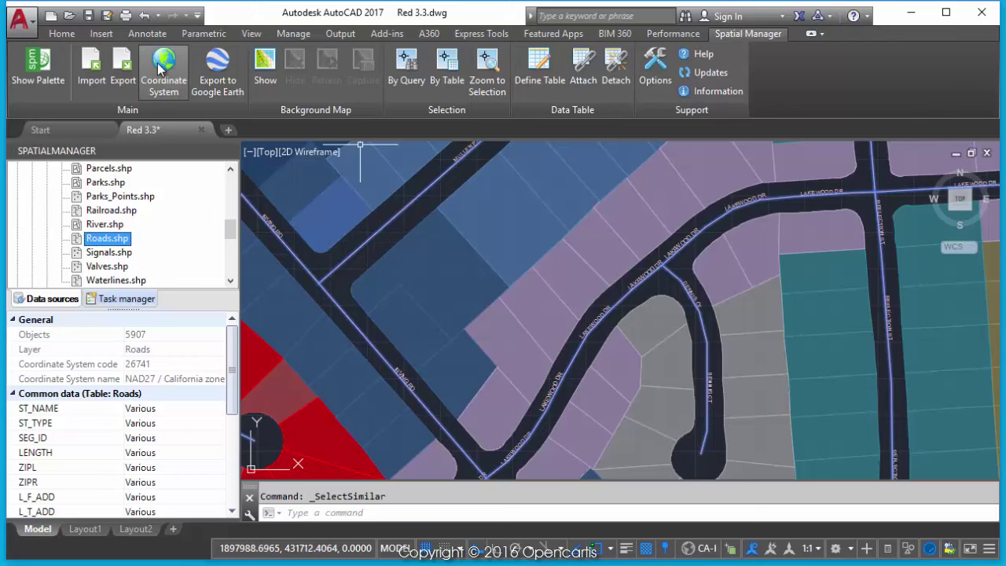
left_click(124, 69)
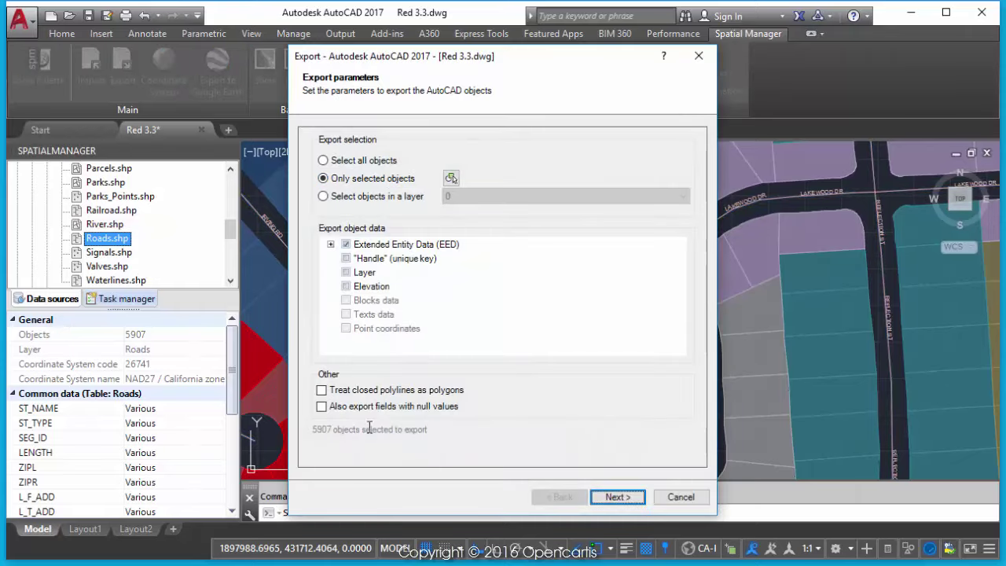
Step: Limit the exported road fields to ST_NAME, ST_TYPE and LENGTH, plus object handles
left_click(331, 245)
left_click(343, 259)
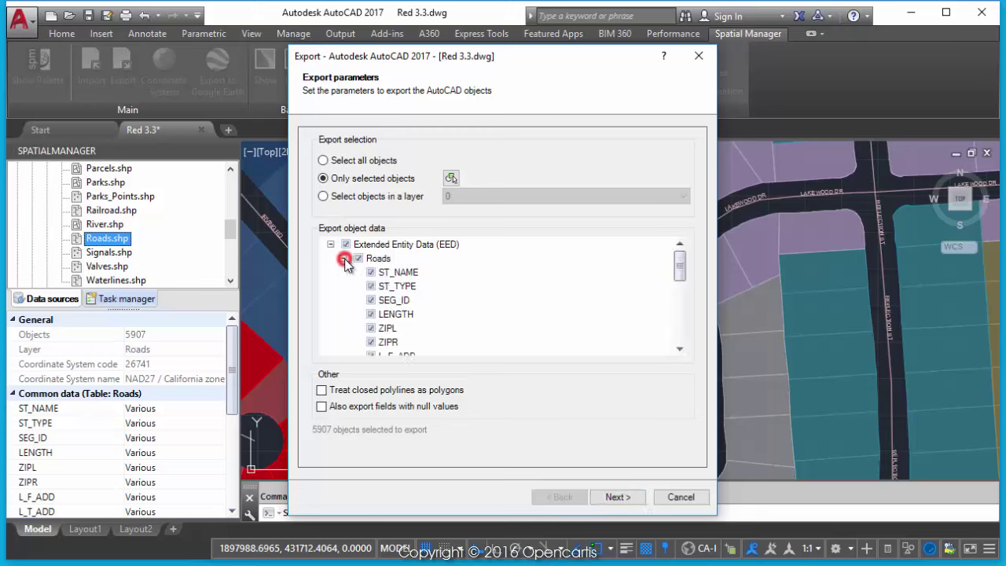
left_click(358, 258)
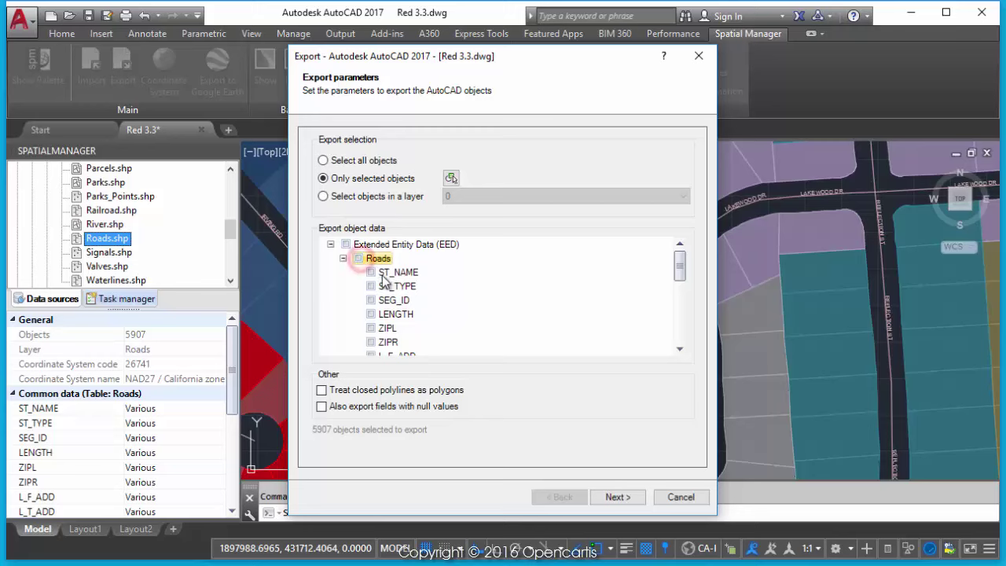
left_click(371, 272)
left_click(371, 286)
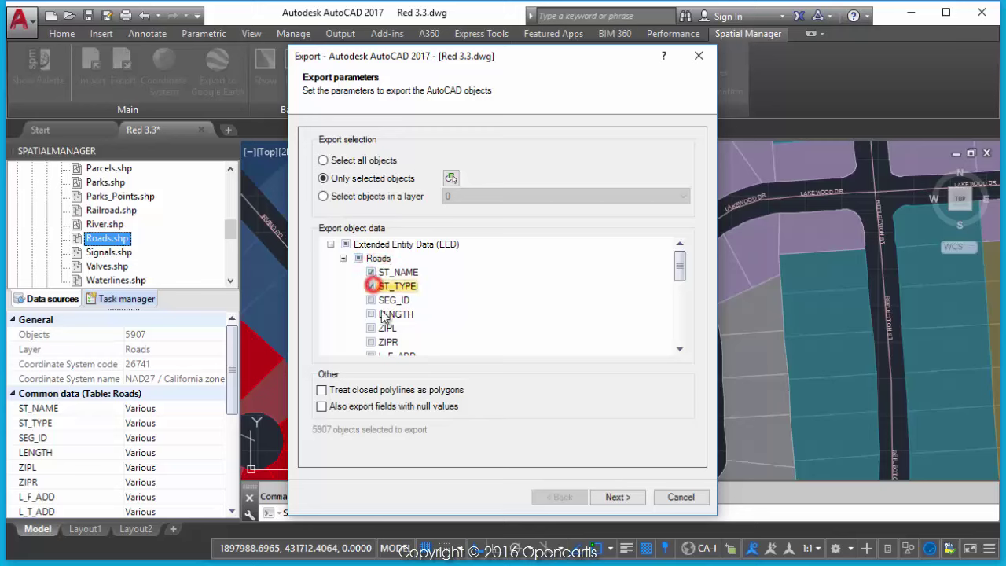
left_click(371, 314)
left_click_drag(680, 265, 679, 330)
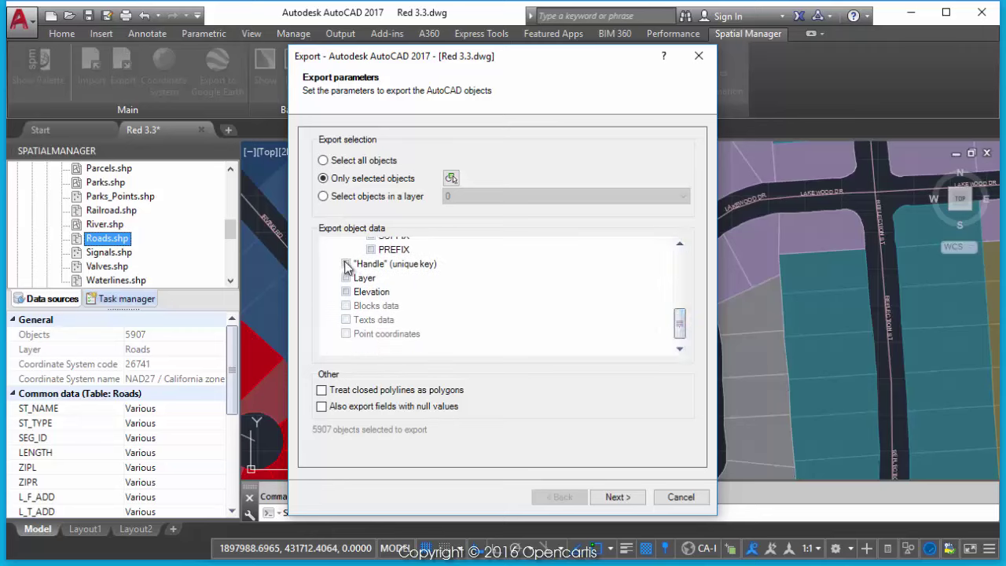
left_click(346, 264)
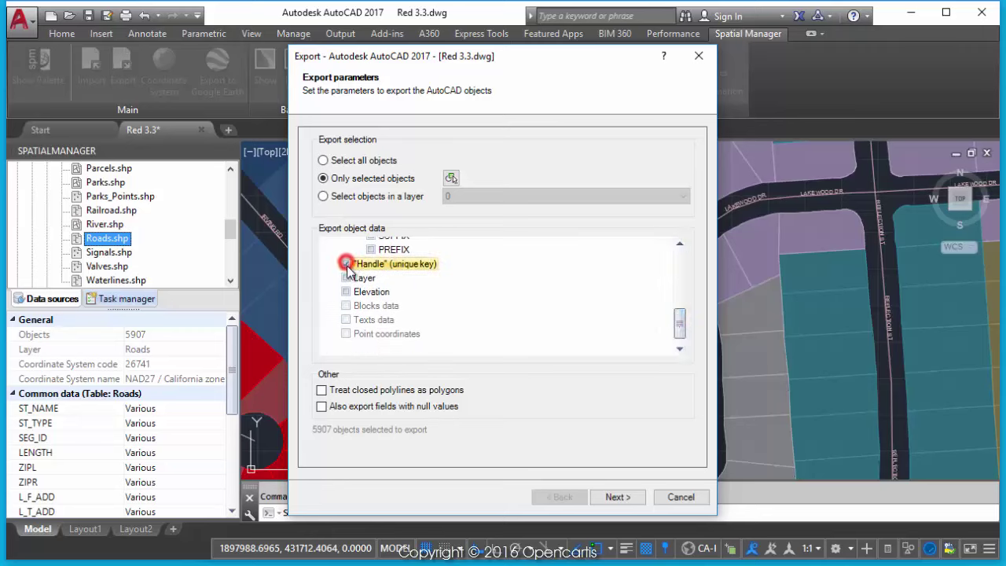
Step: Set the output file to Roads.shp in the TempSPM\Temp folder
left_click(619, 498)
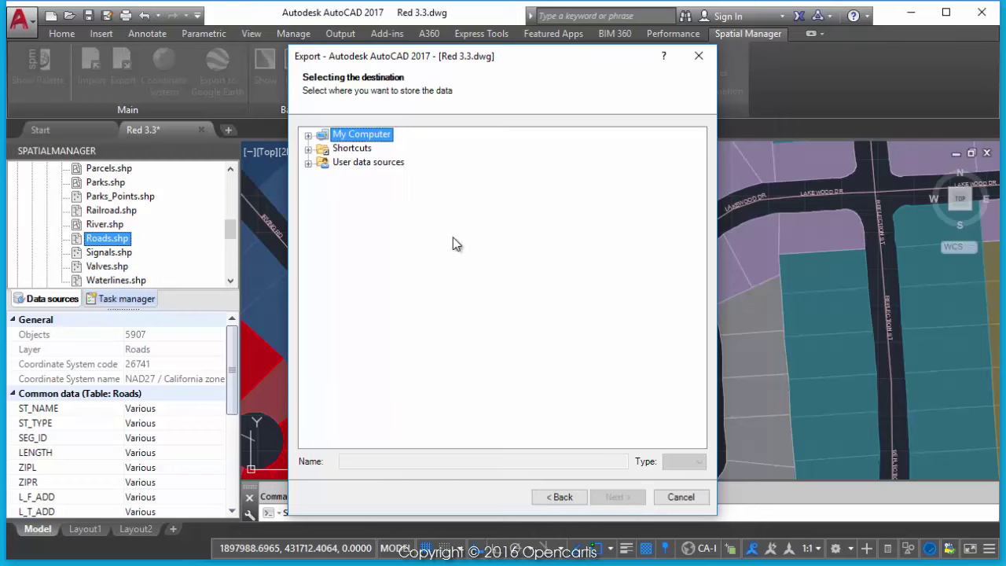
left_click(308, 149)
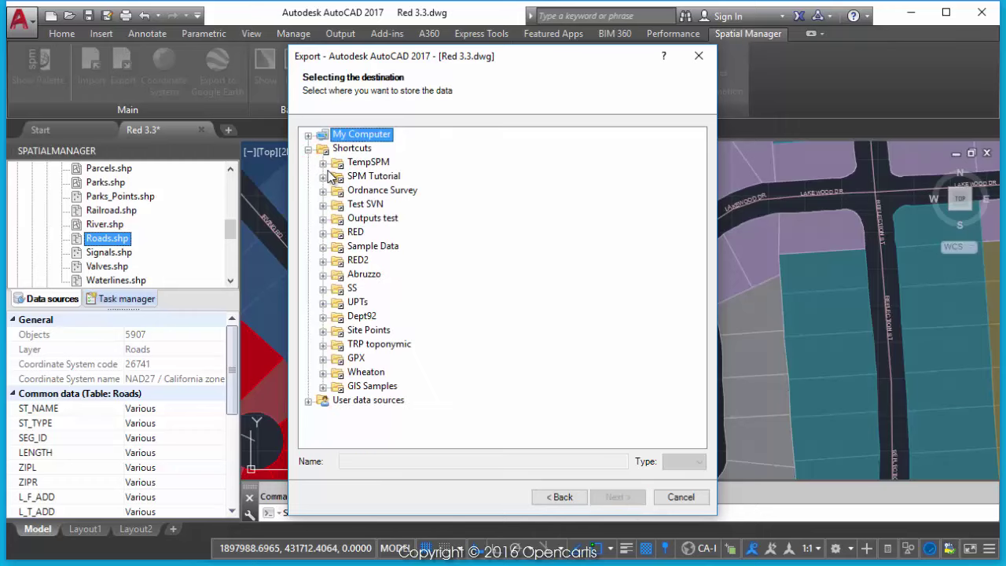
left_click(324, 164)
left_click(371, 190)
left_click(412, 459)
left_click_drag(424, 461, 319, 457)
type("Roads")
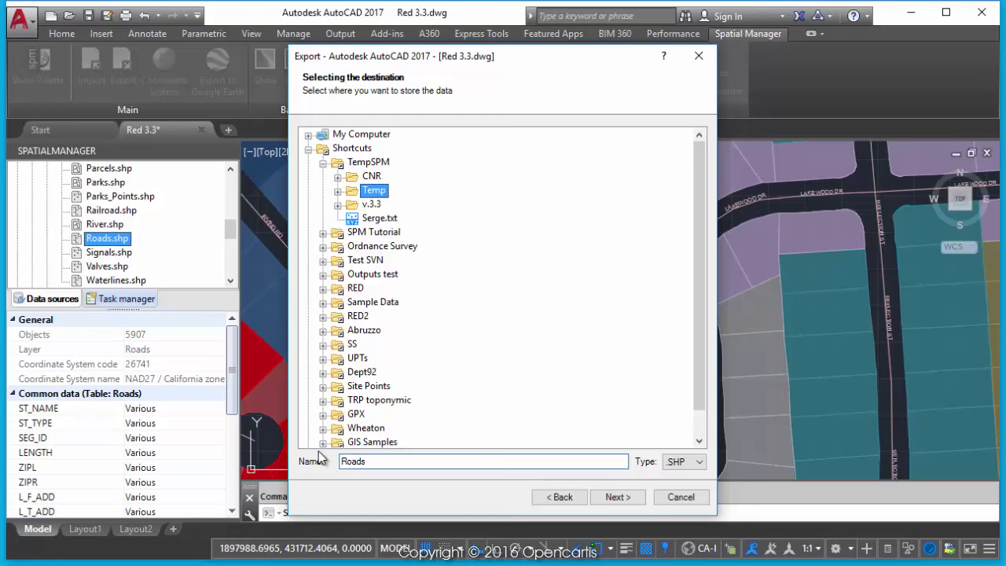
Step: Choose Polyline geometry and run the export of the 5907 roads
left_click(620, 498)
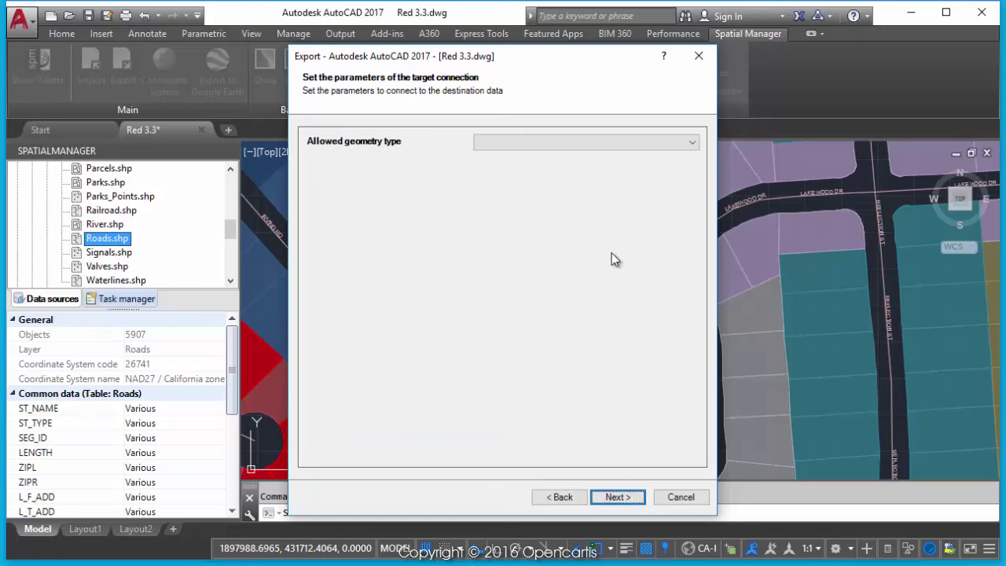
left_click(597, 146)
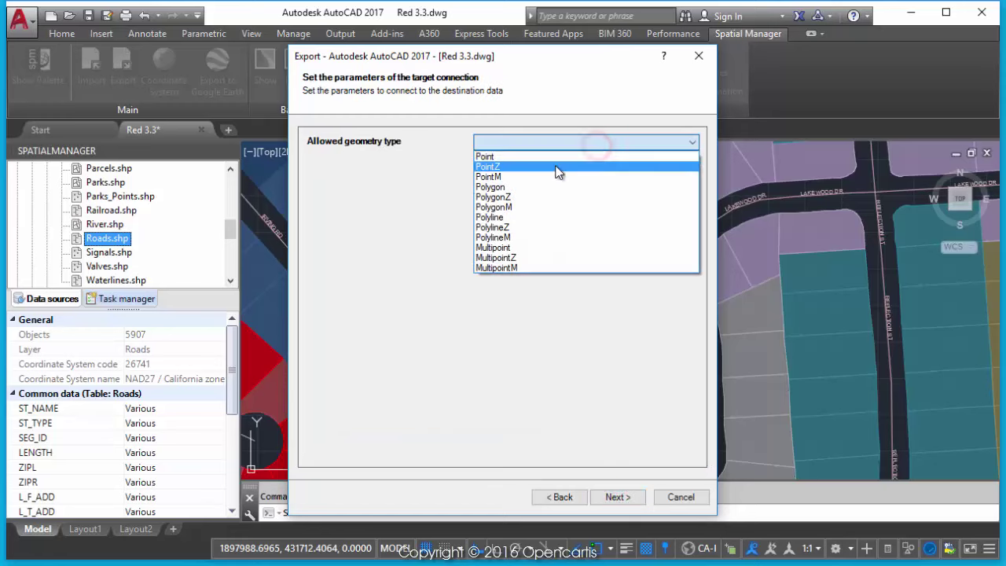
left_click(498, 217)
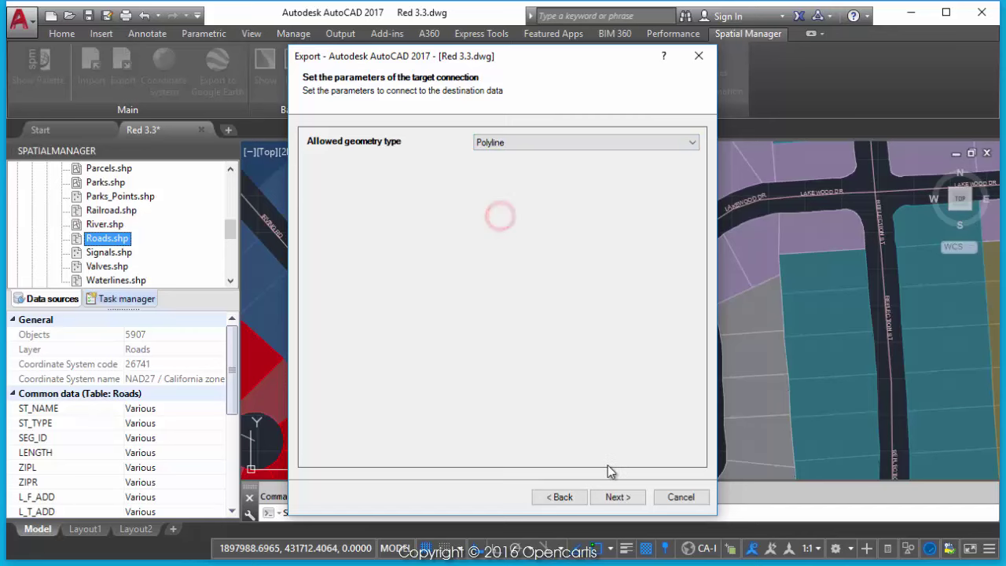
left_click(618, 497)
left_click(618, 497)
left_click(618, 496)
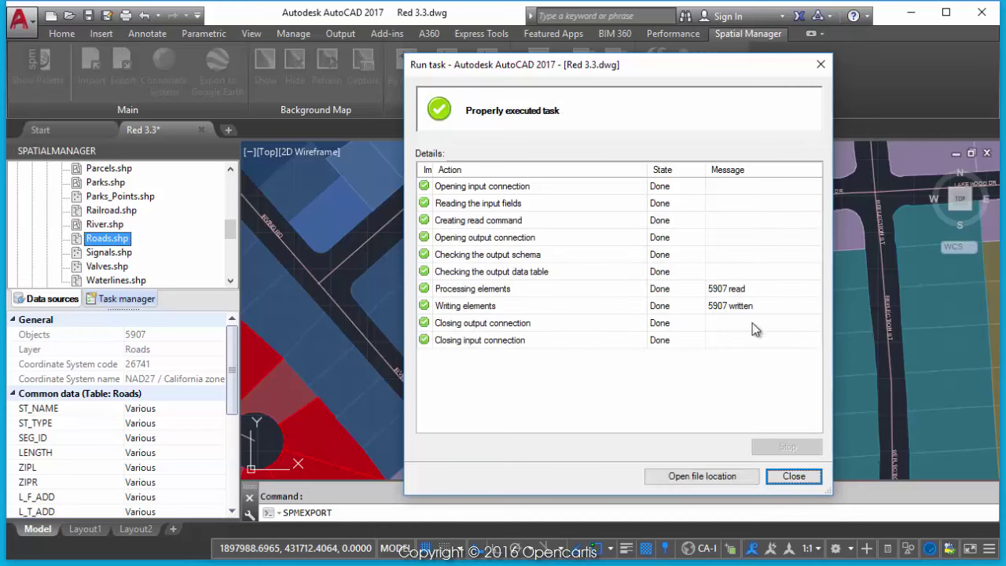
Step: Open the export's Temp folder in File Explorer and launch Roads.dbf in Excel
left_click(699, 476)
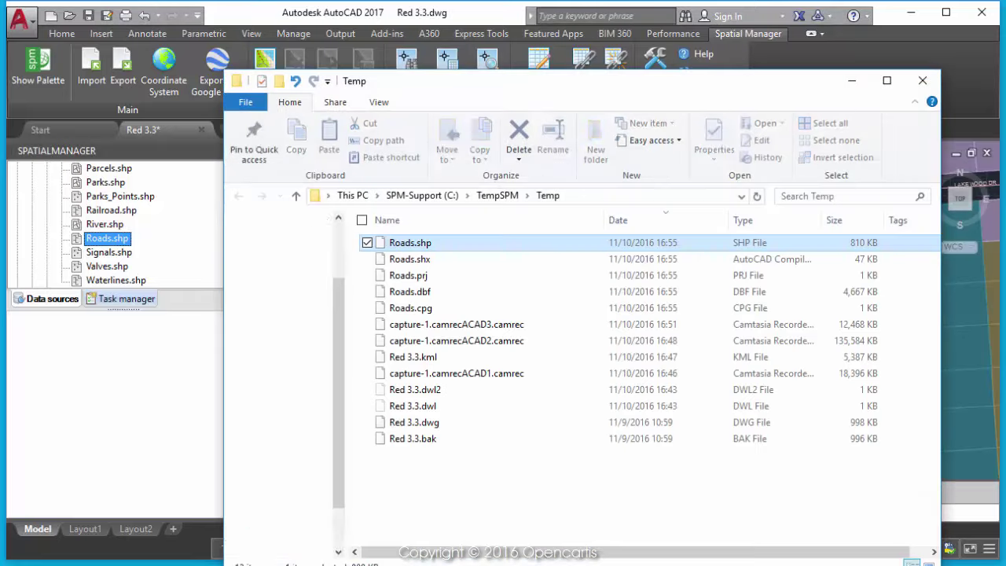
left_click_drag(636, 96, 573, 44)
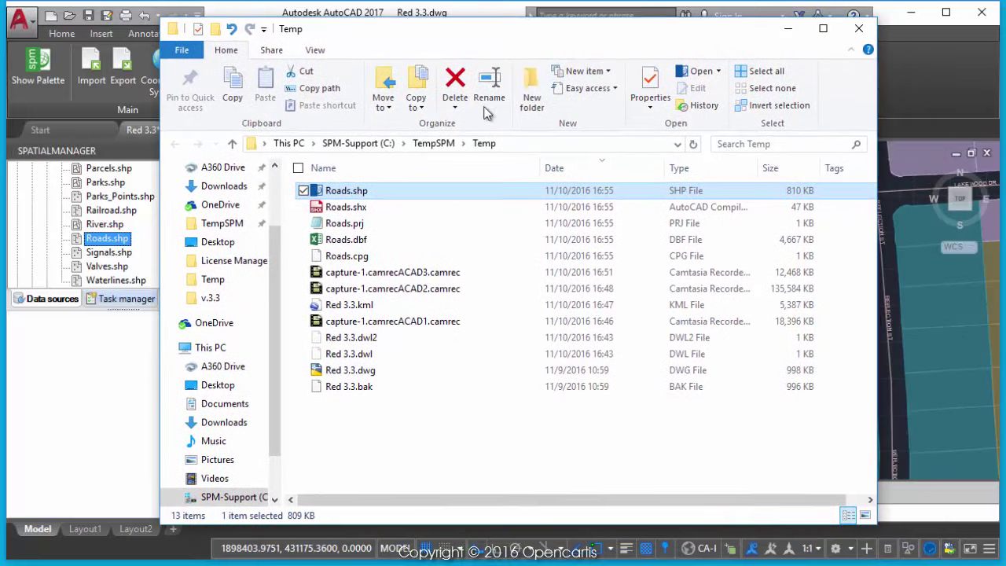
left_click(355, 240)
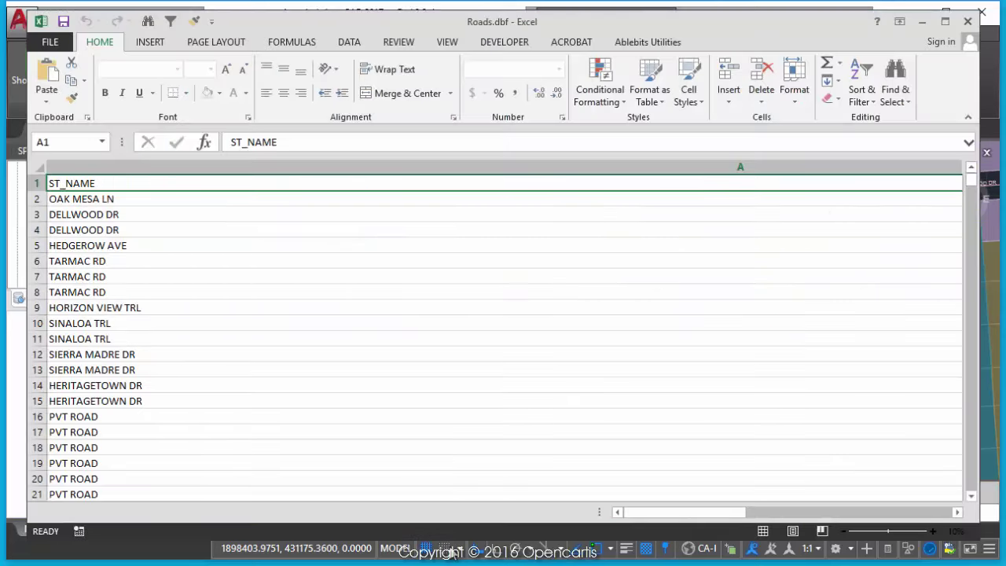
Step: Scroll across the Roads table and AutoFit all its columns to their contents
left_click_drag(709, 515, 774, 505)
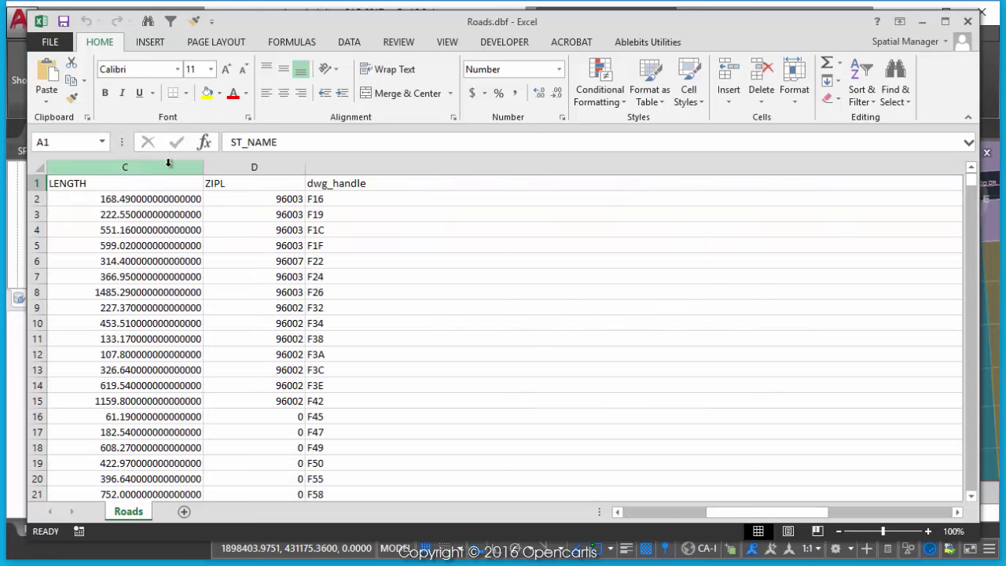
left_click(163, 166)
left_click_drag(731, 510, 640, 512)
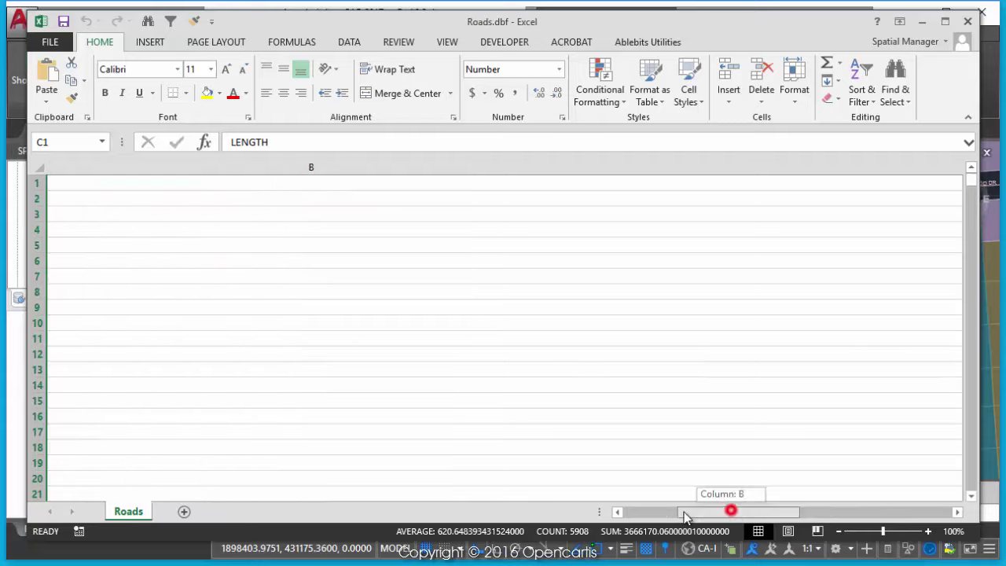
left_click(40, 166)
left_click(814, 511)
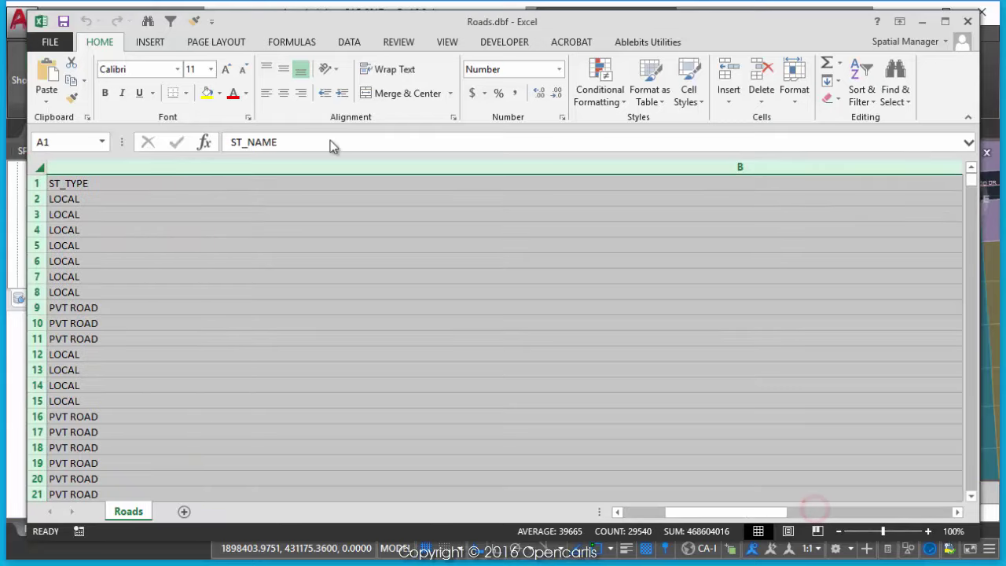
left_click(825, 512)
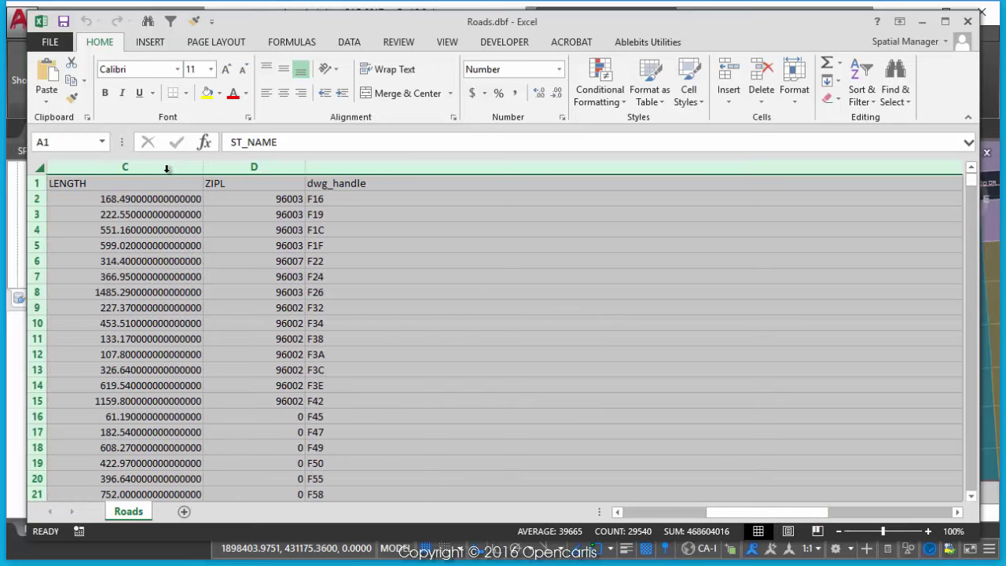
double_click(305, 167)
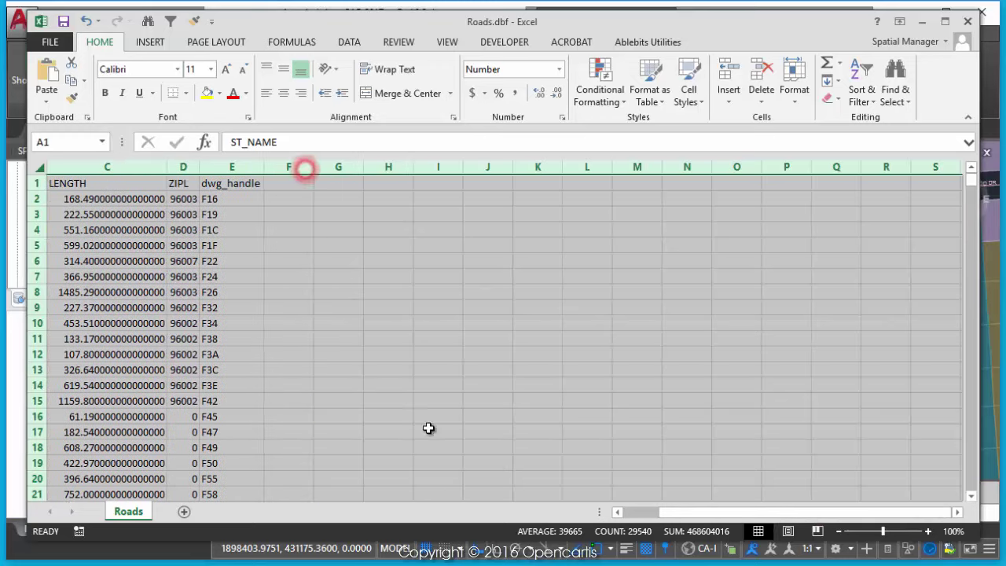
Step: Check the ST_TYPE, LENGTH, ZIPL and dwg_handle headers, then close Excel without saving
left_click_drag(673, 510, 612, 499)
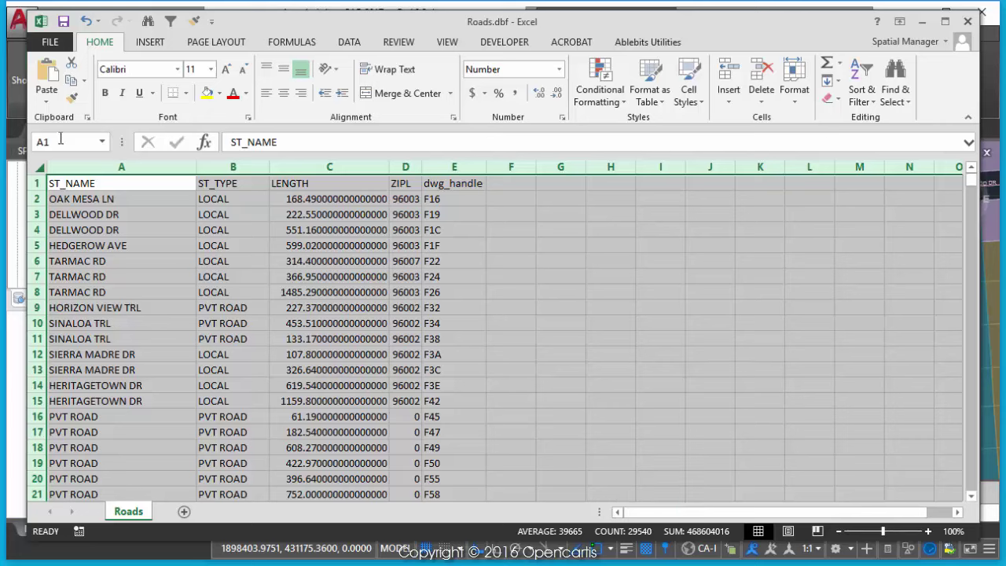
left_click(92, 186)
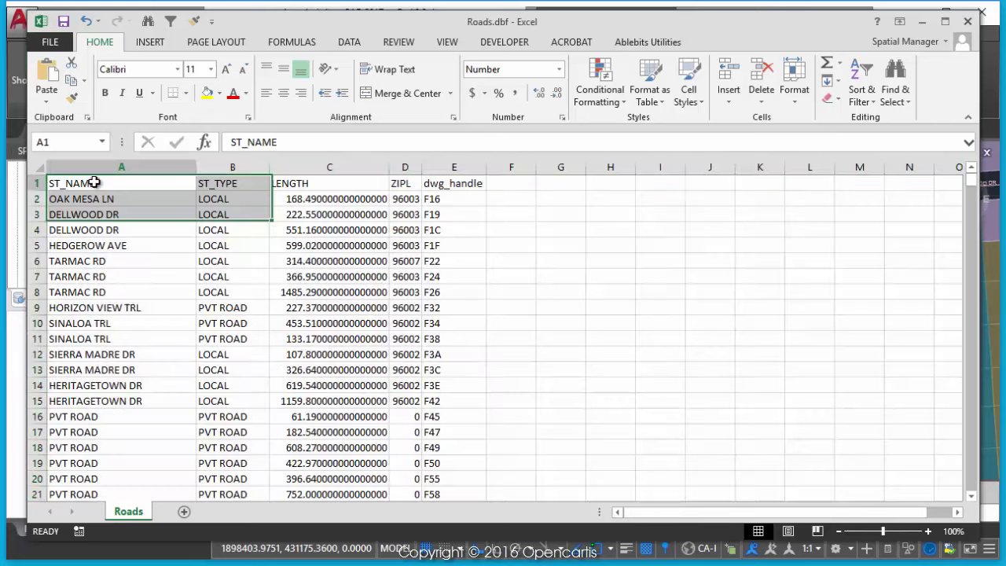
left_click(217, 185)
left_click(283, 184)
left_click(399, 184)
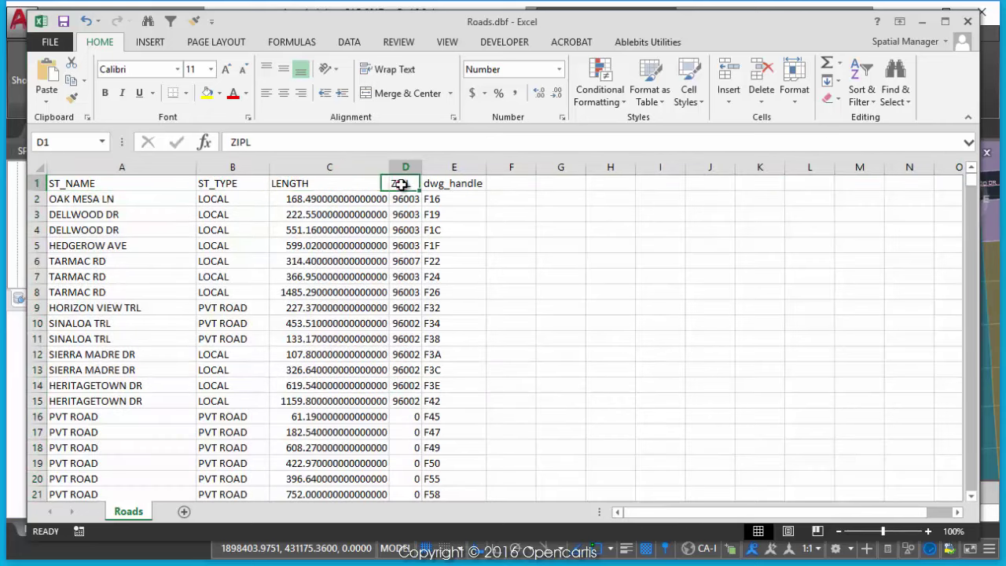
left_click(444, 185)
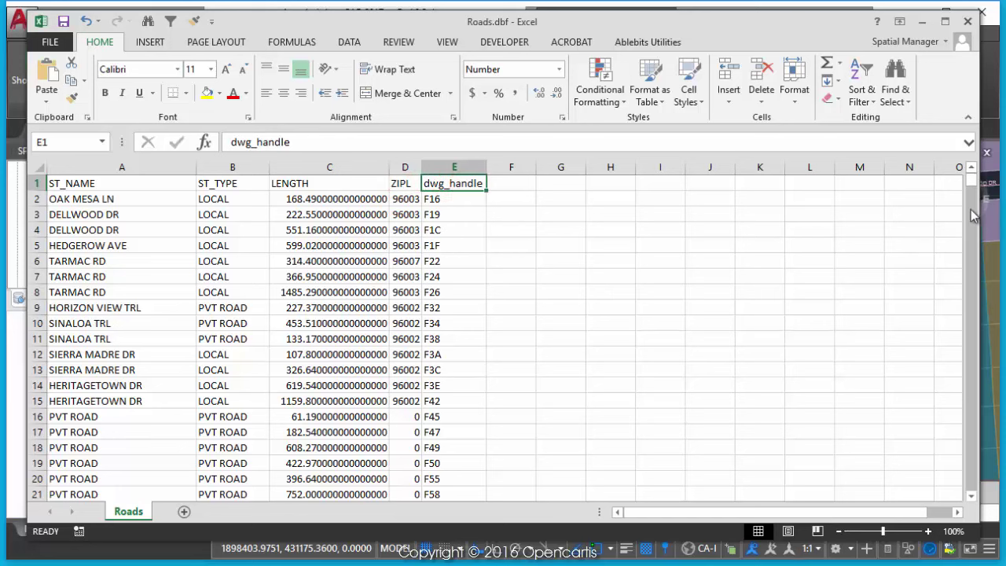
mouse_move(977, 180)
left_mouse_down()
mouse_move(987, 244)
mouse_move(994, 61)
left_mouse_up()
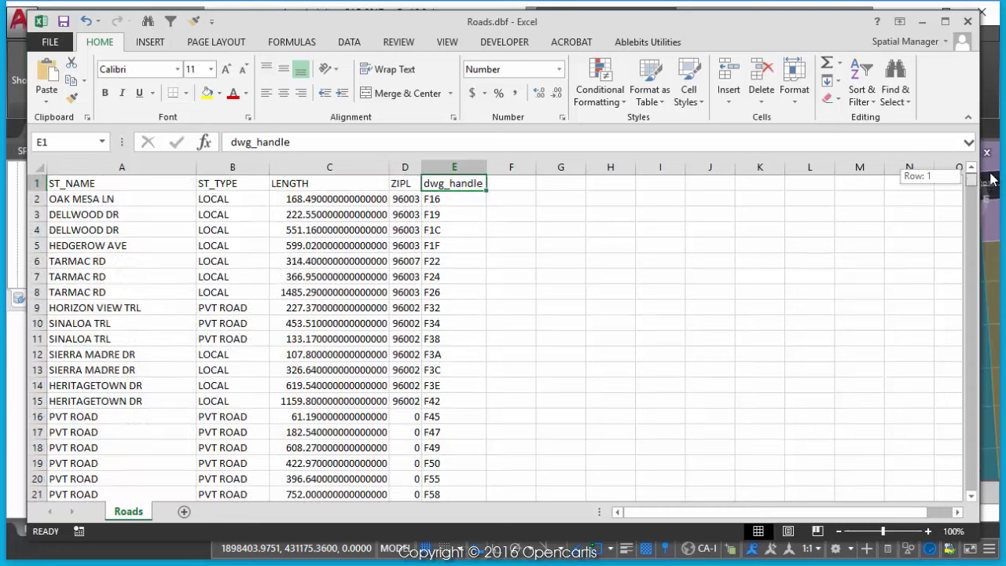
left_click(972, 27)
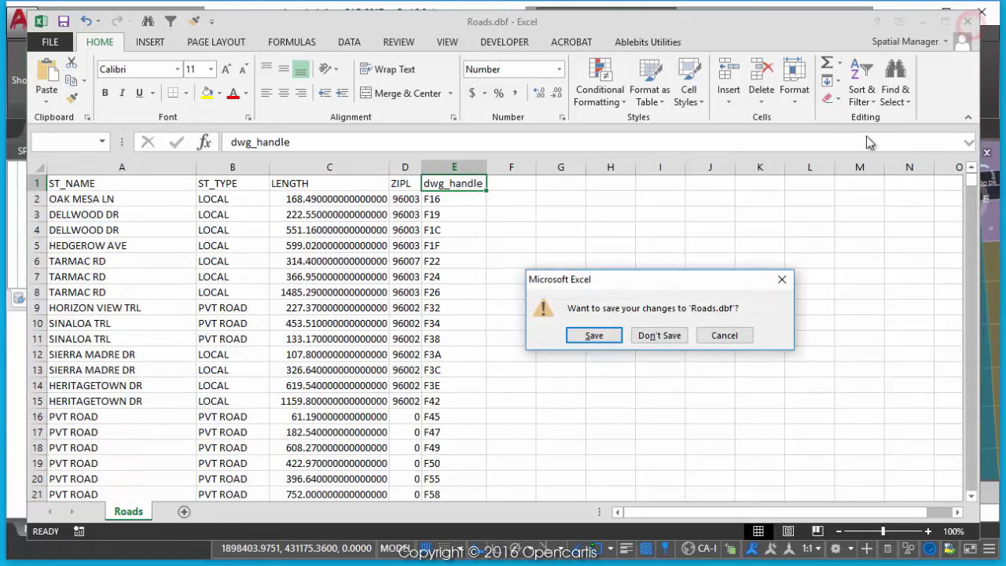
left_click(667, 336)
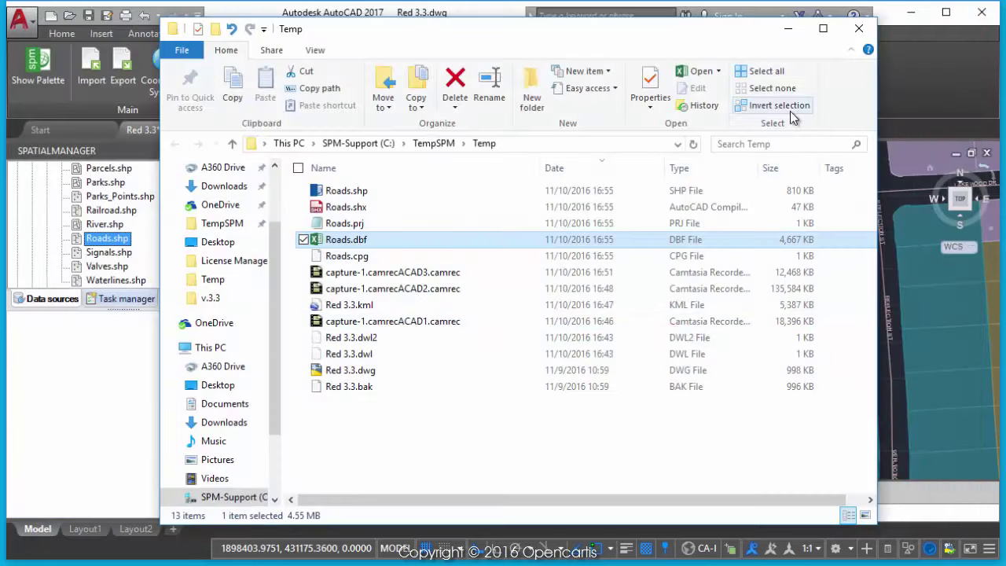
Step: Select all 12903 road name labels via Select Similar and start a Spatial Manager export
left_click(794, 35)
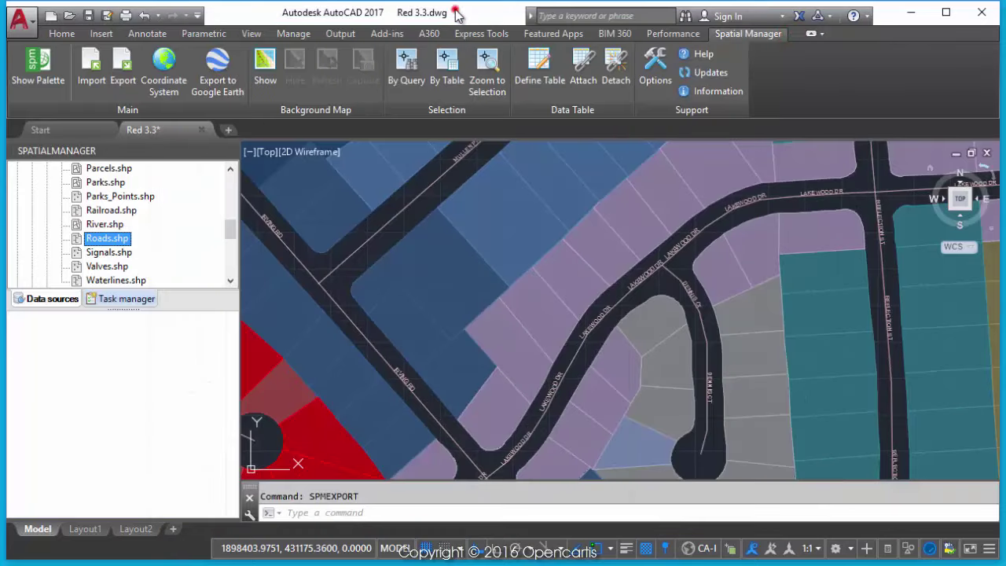
left_click(407, 380)
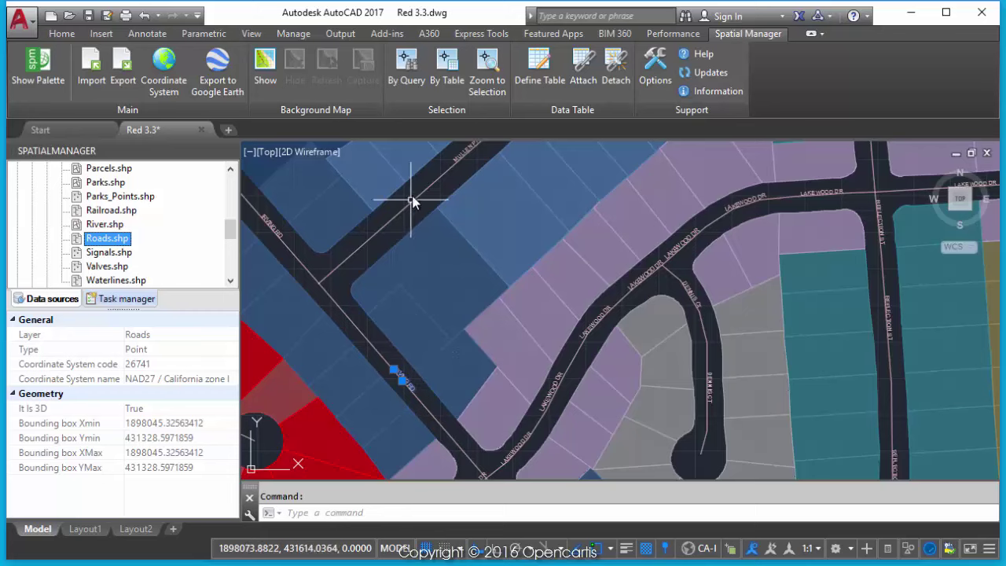
right_click(432, 177)
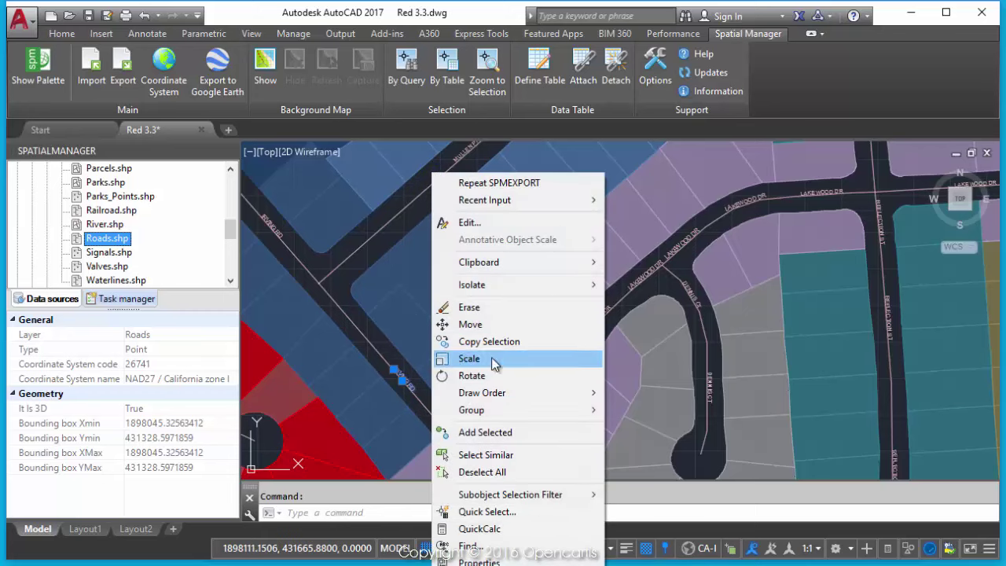
left_click(494, 453)
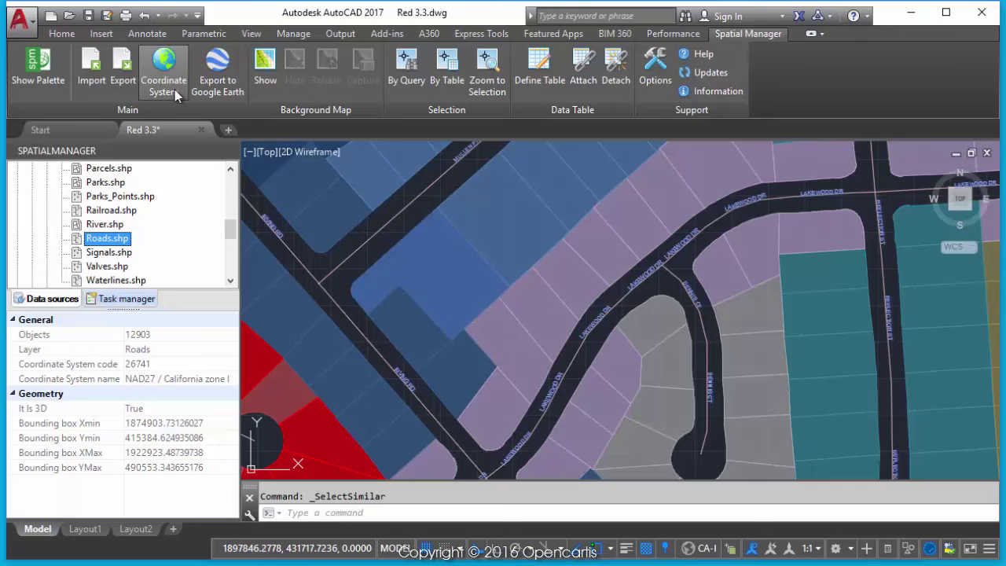
left_click(131, 73)
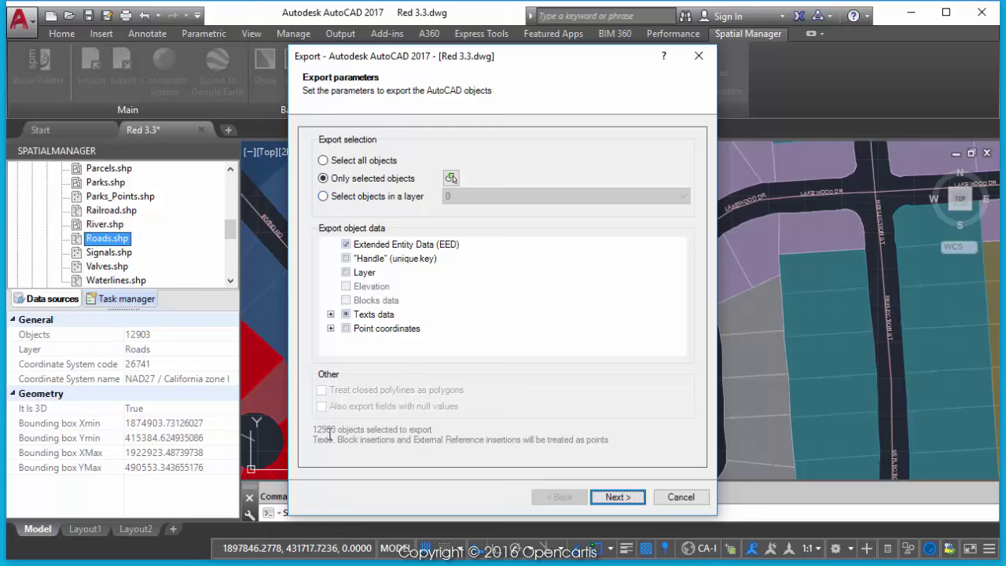
Step: Include text rotation, text height and X/Y point coordinates in the label export
left_click(330, 313)
scroll(424, 318, "down", 1)
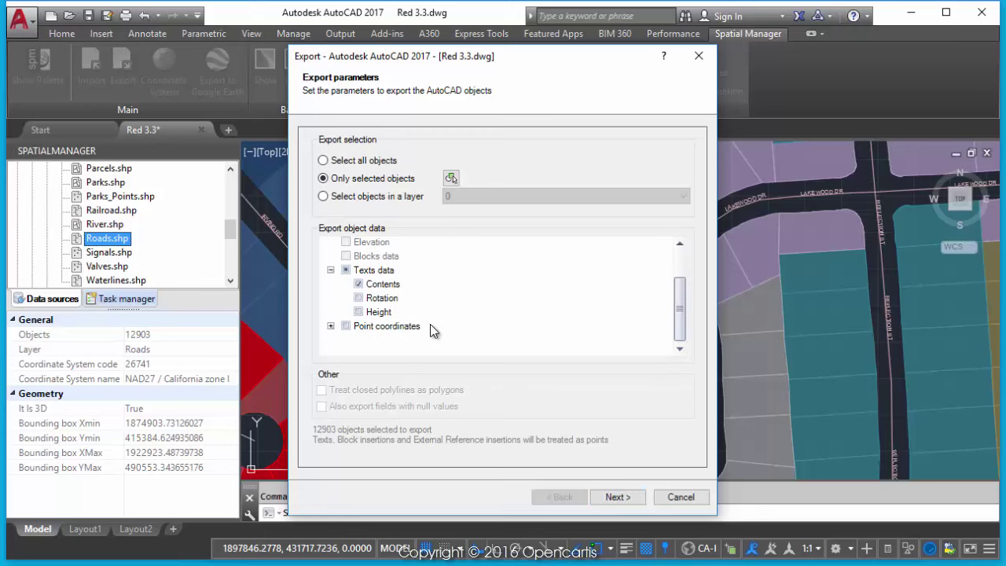
left_click(359, 297)
left_click(359, 312)
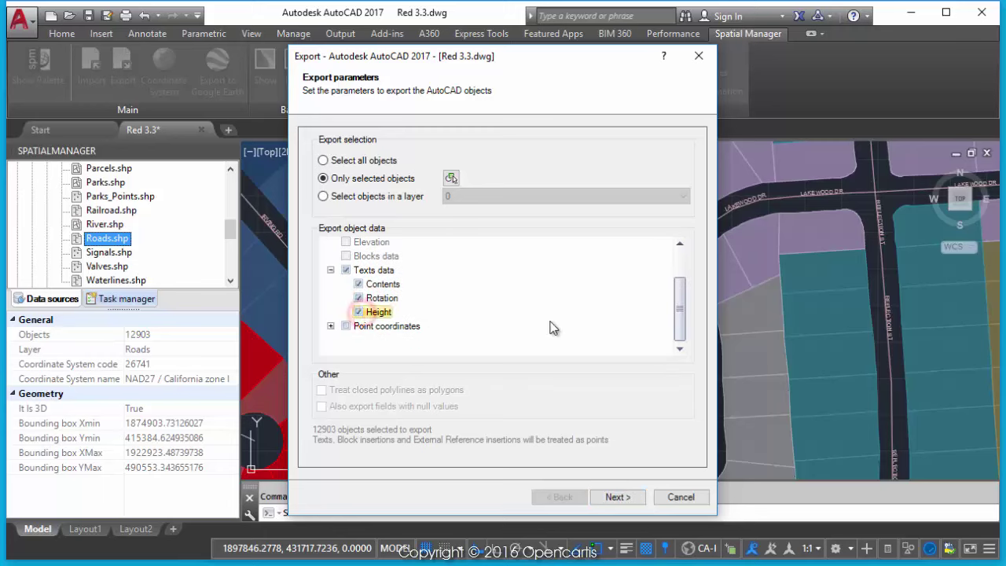
scroll(346, 314, "down", 1)
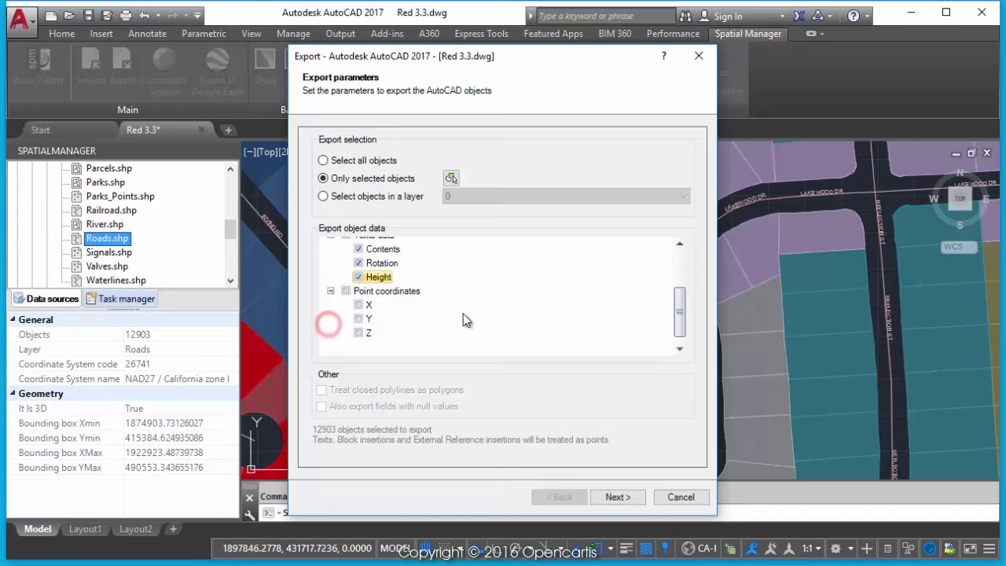
left_click(365, 296)
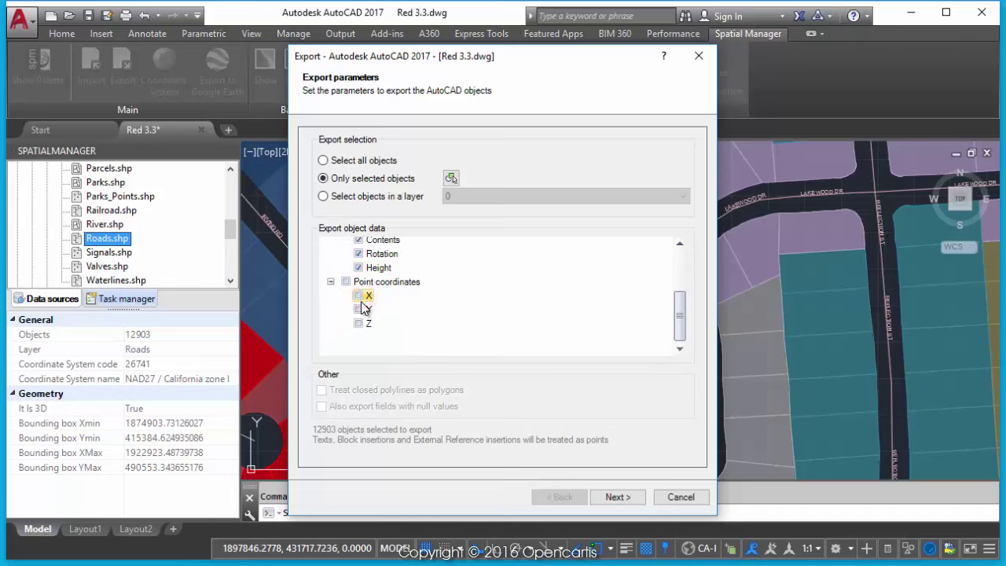
left_click(358, 308)
Step: Target the TempSPM\Temp folder with the file name Texts_Roads
left_click(612, 498)
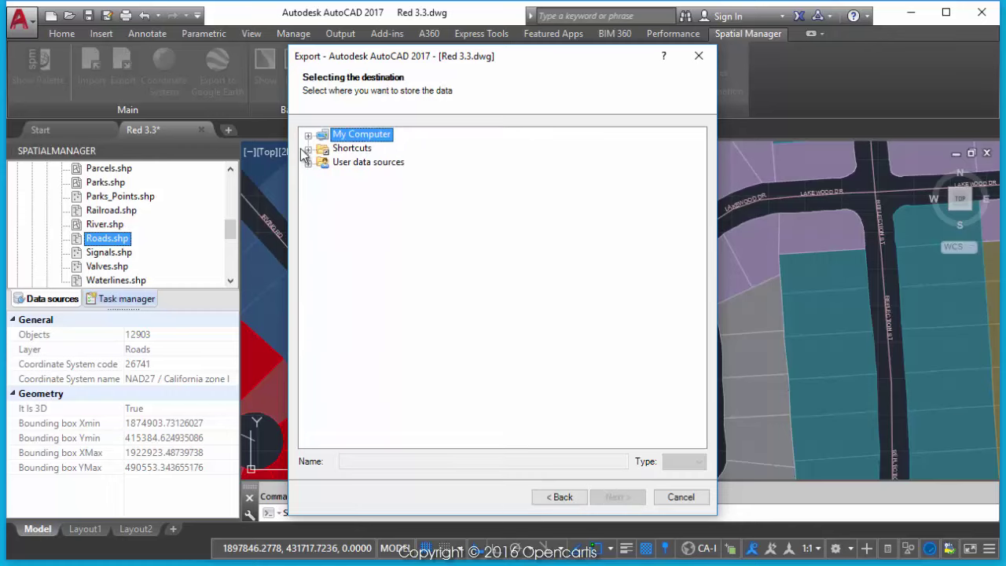
left_click(308, 149)
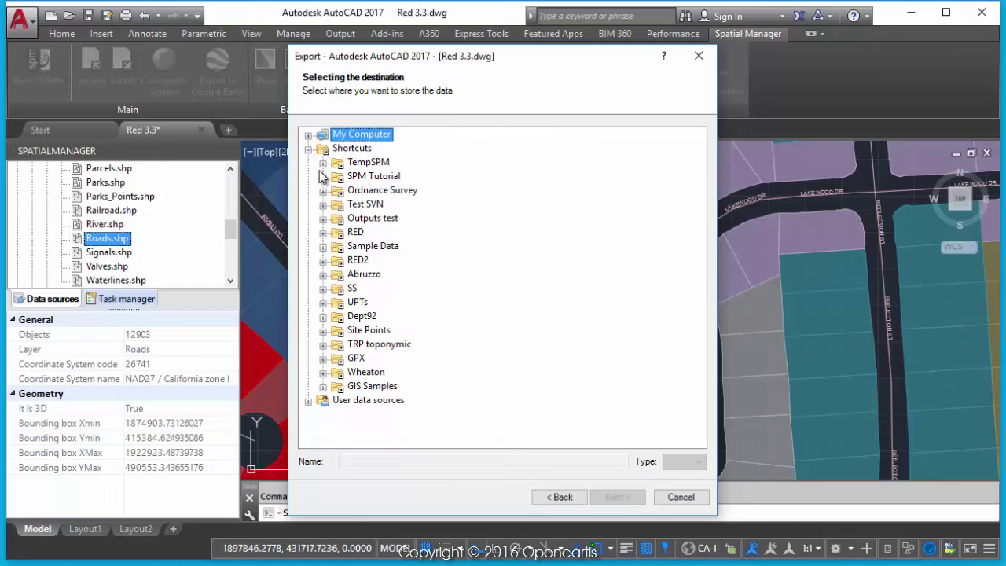
left_click(322, 162)
left_click(374, 190)
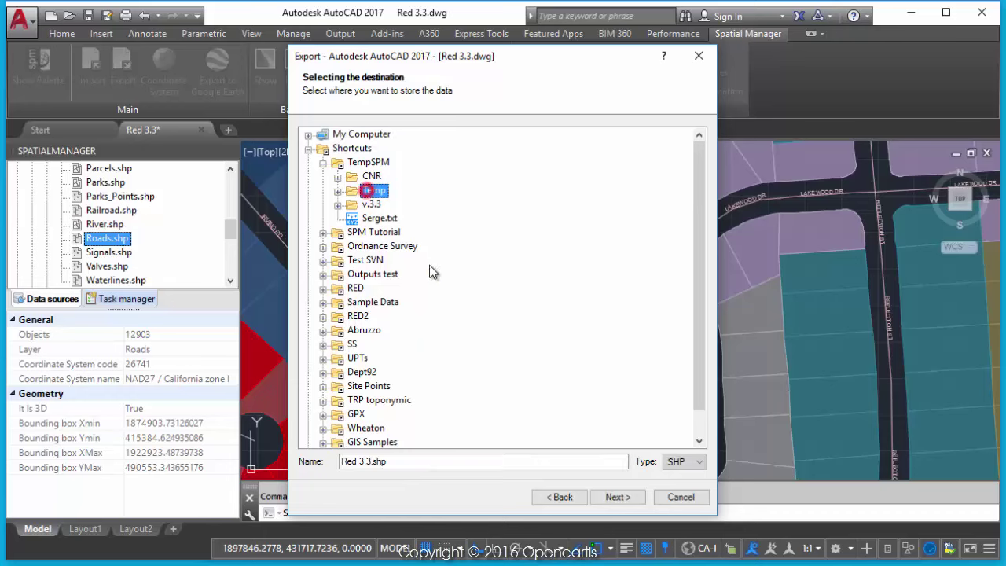
double_click(454, 461)
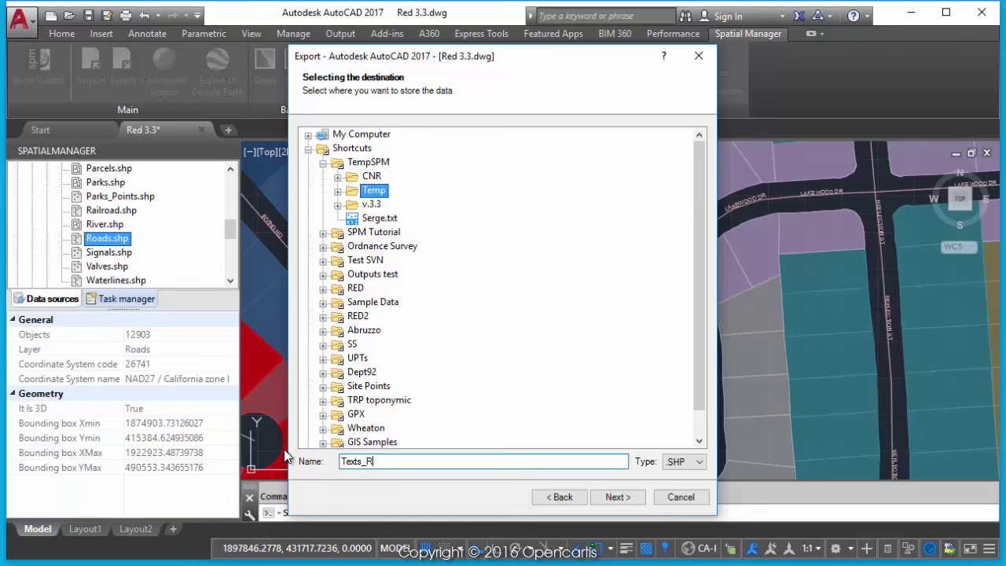
Step: Export the 12903 labels as Point geometry, then open Texts_Roads.dbf from its folder
left_click(633, 498)
left_click(518, 141)
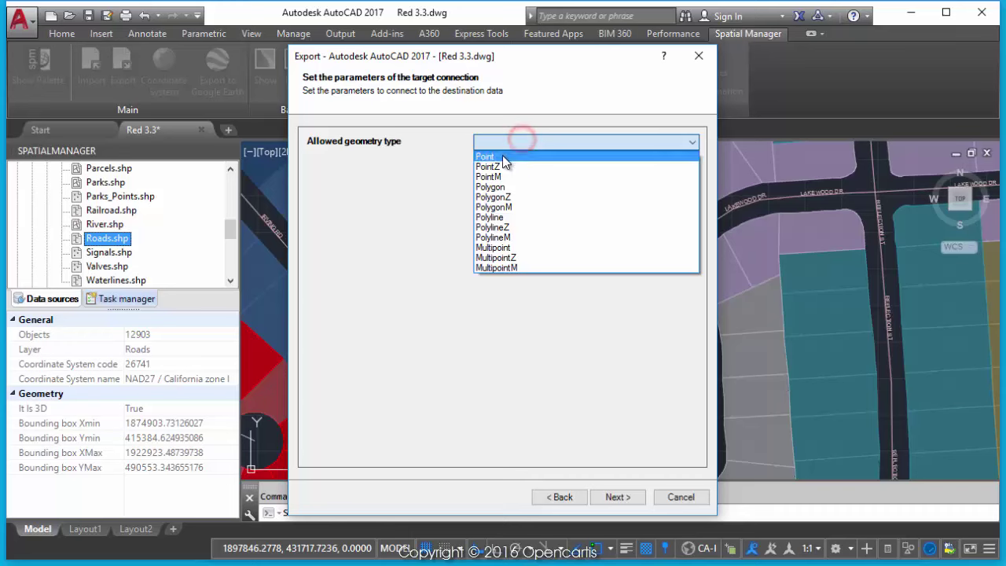
left_click(502, 157)
left_click(618, 496)
left_click(618, 497)
left_click(617, 496)
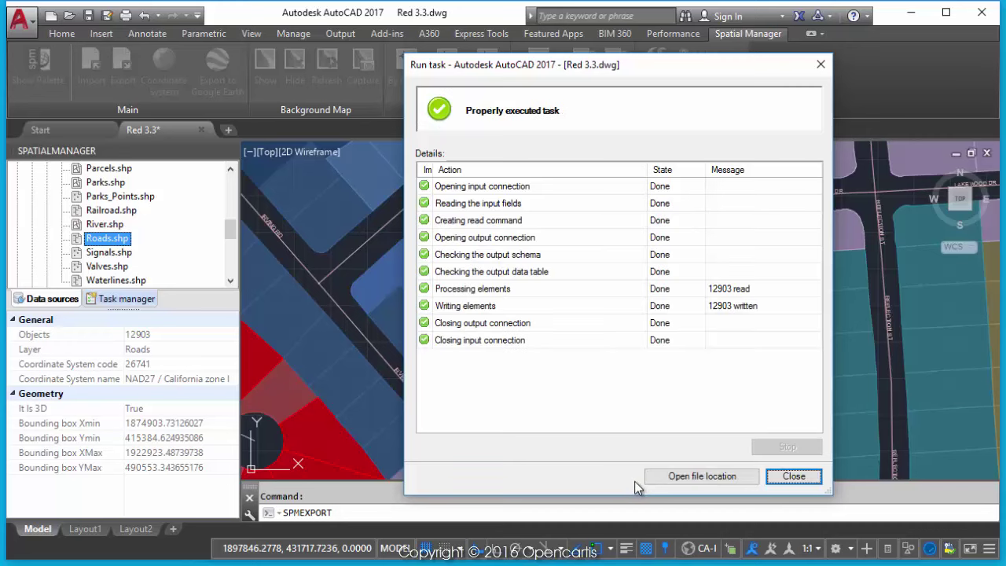
left_click(710, 477)
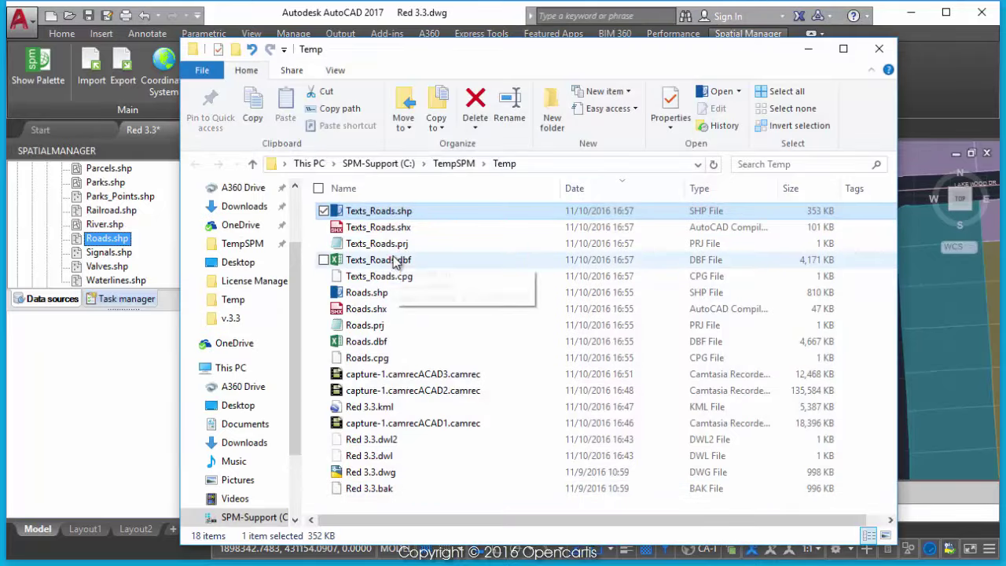
left_click(396, 261)
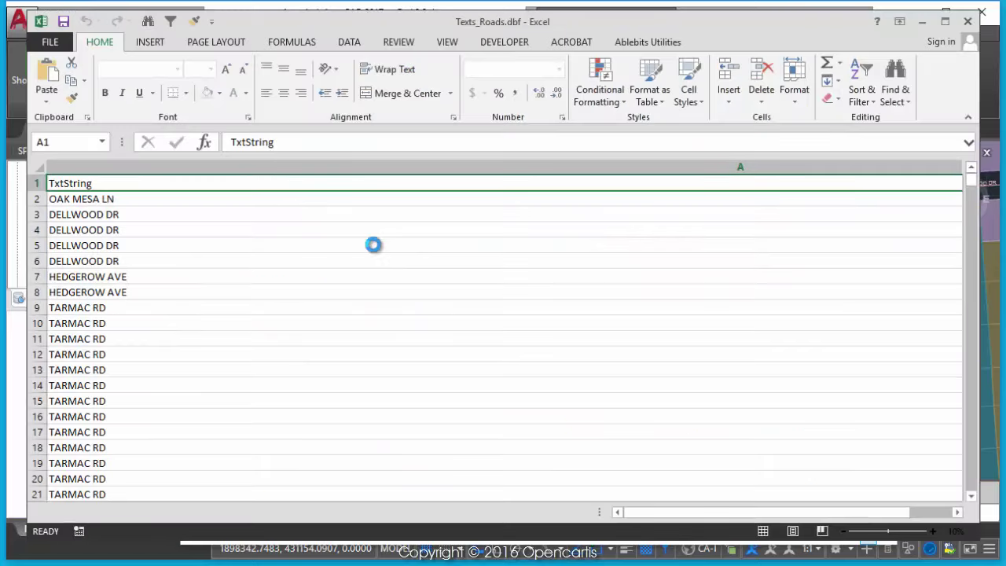
Step: AutoFit every column of the Texts_Roads sheet to its contents
left_click(40, 167)
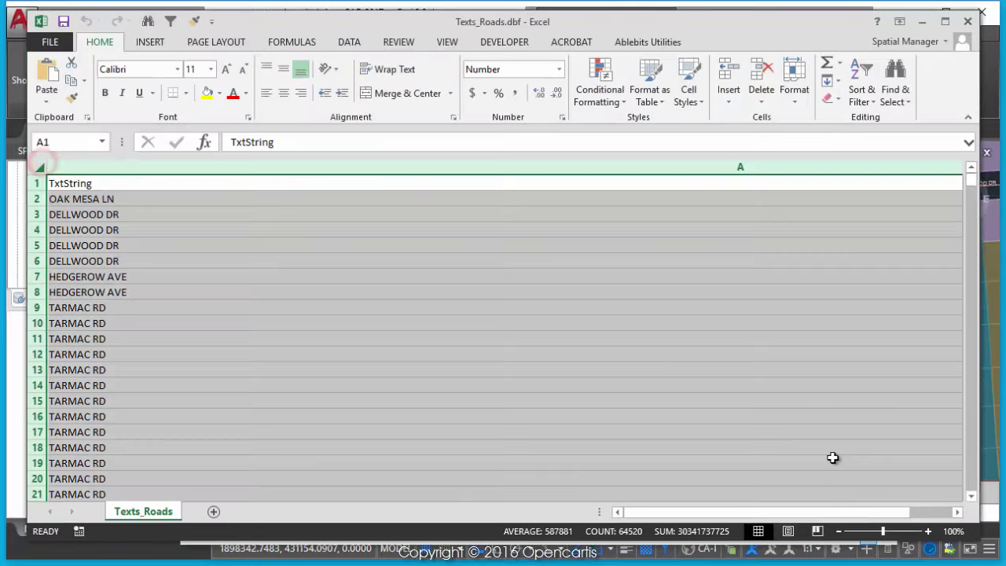
left_click(917, 512)
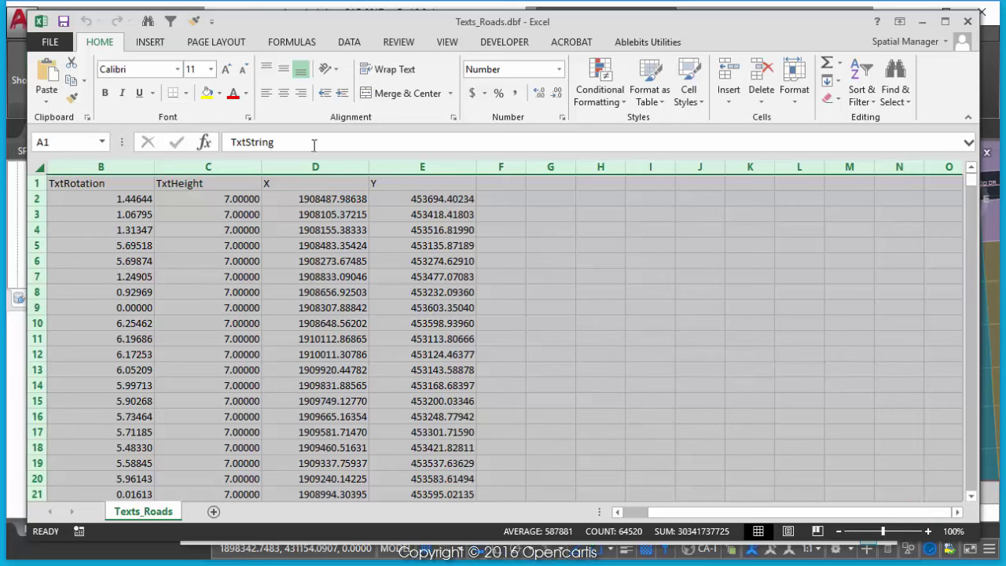
double_click(367, 164)
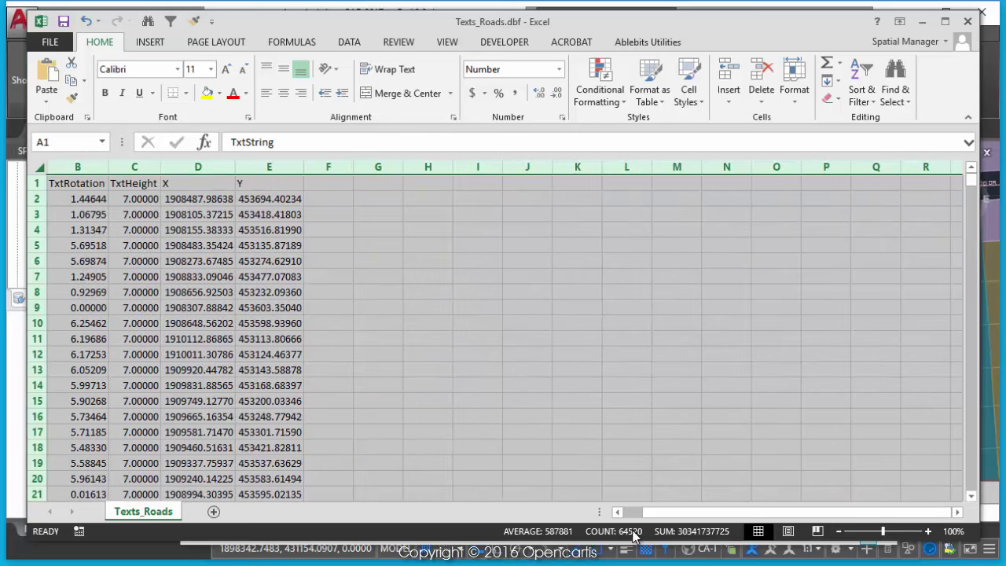
left_click(631, 515)
left_click(124, 184)
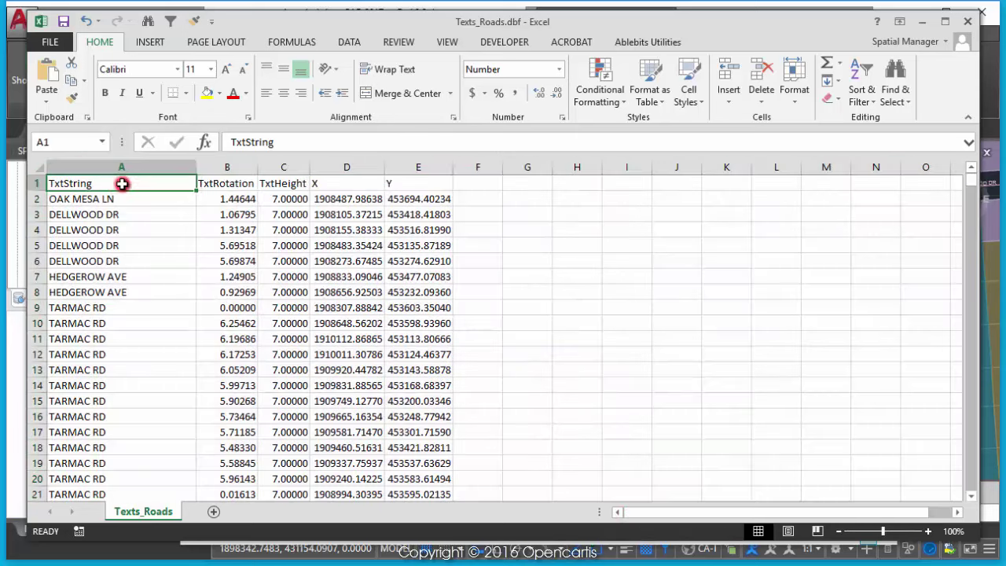
Step: Review the TxtRotation, TxtHeight, X and Y fields and scroll through the rows
left_click(219, 183)
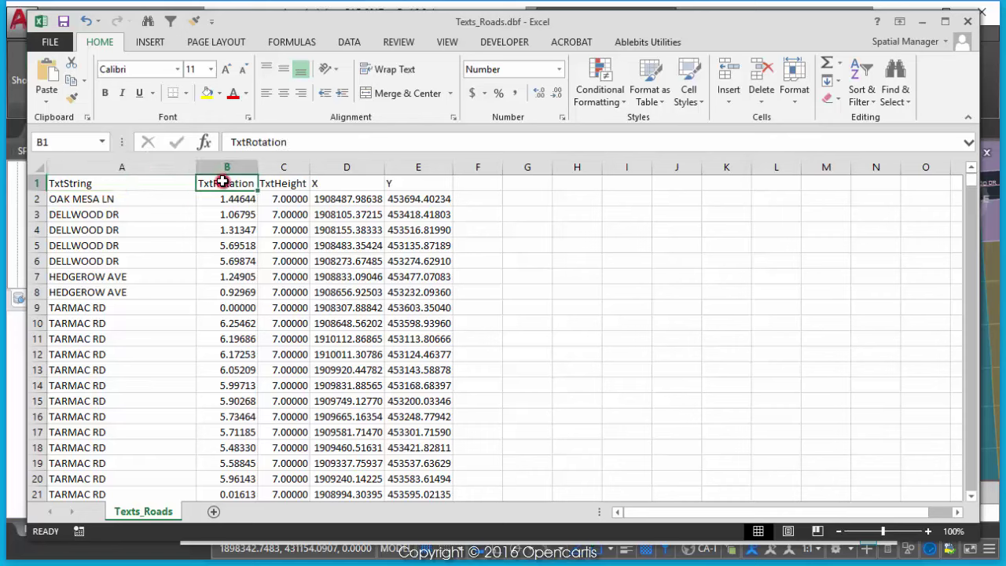
left_click(280, 183)
left_click(324, 184)
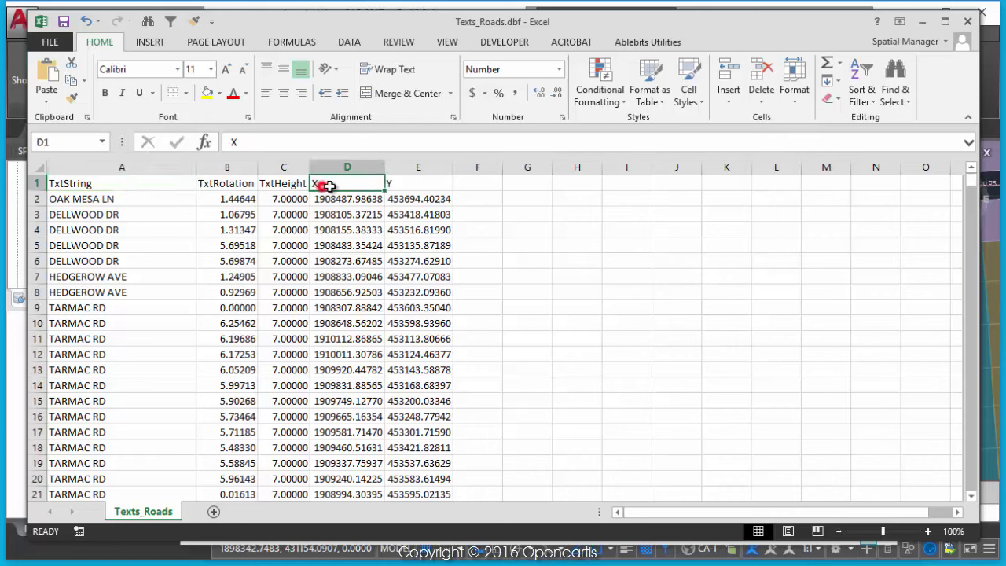
left_click(396, 184)
mouse_move(974, 188)
left_mouse_down()
mouse_move(986, 284)
mouse_move(986, 155)
left_mouse_up()
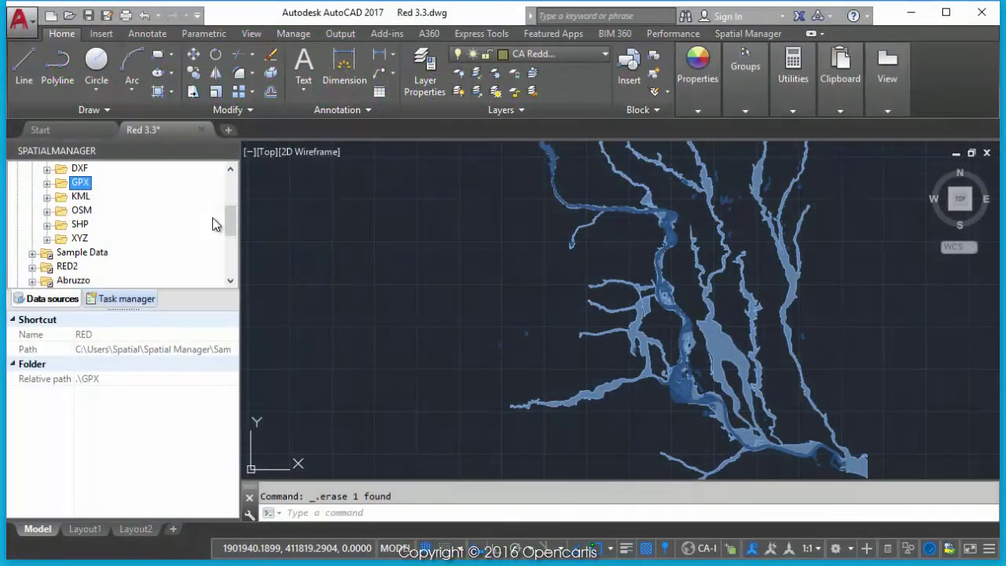
Step: Import the CA Redding to Igo loop (lines) GPX sample track into the current drawing
scroll(230, 212, "up", 1)
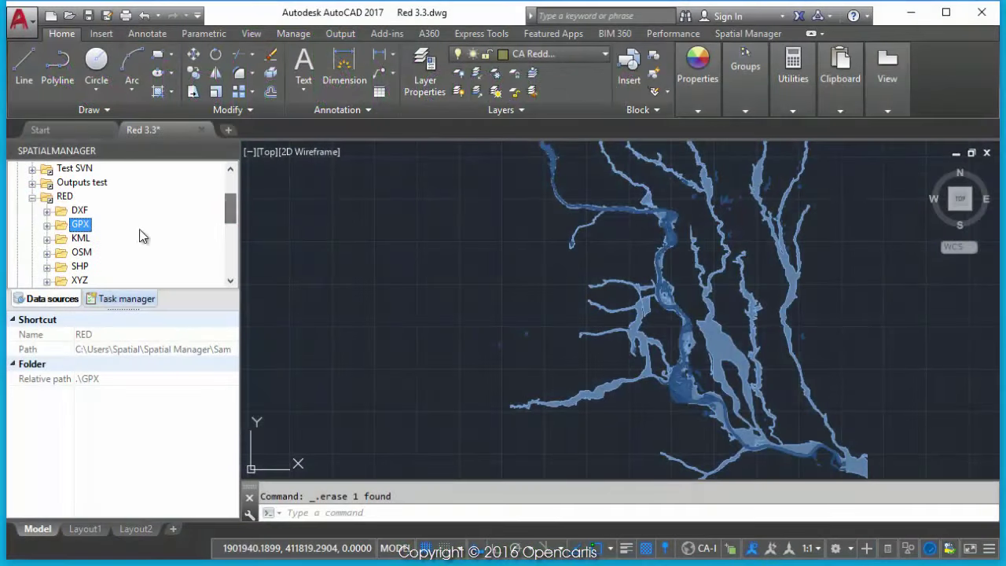
left_click(46, 224)
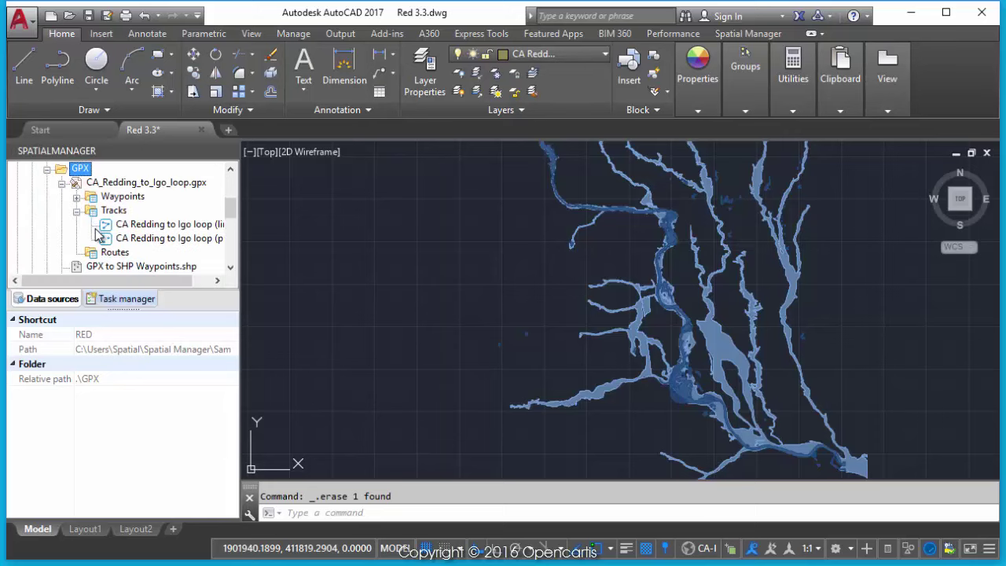
left_click(180, 229)
right_click(181, 230)
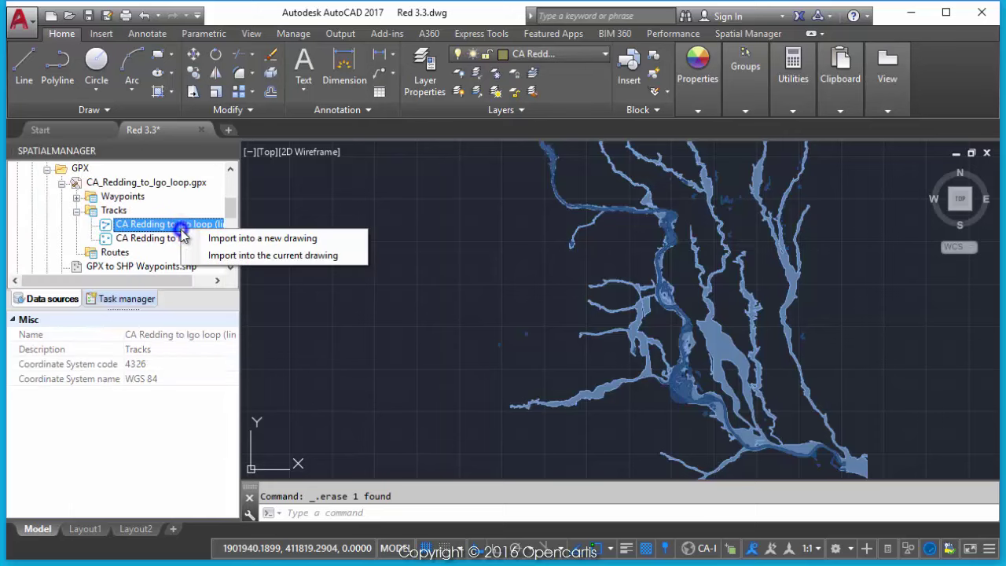
left_click(226, 256)
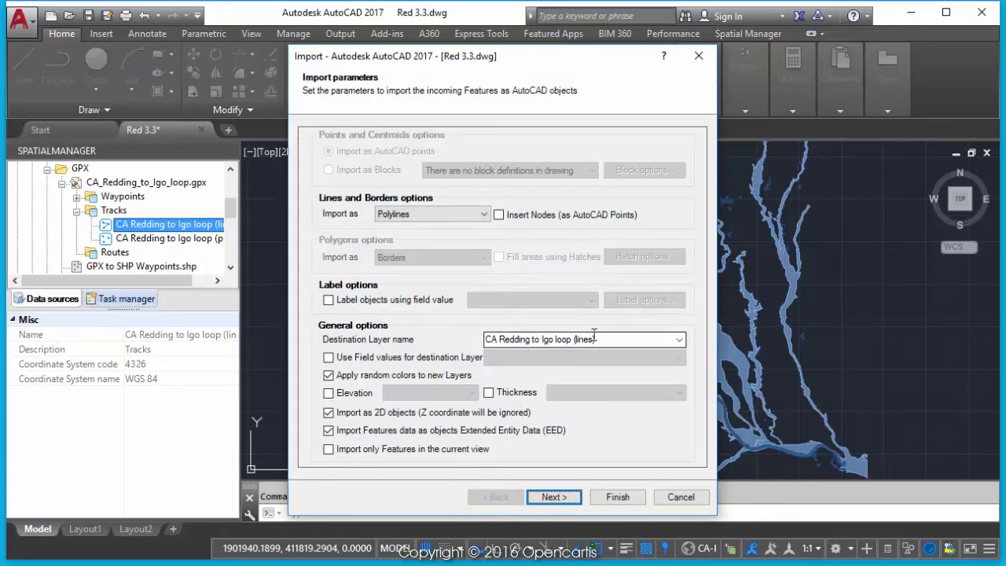
left_click(618, 498)
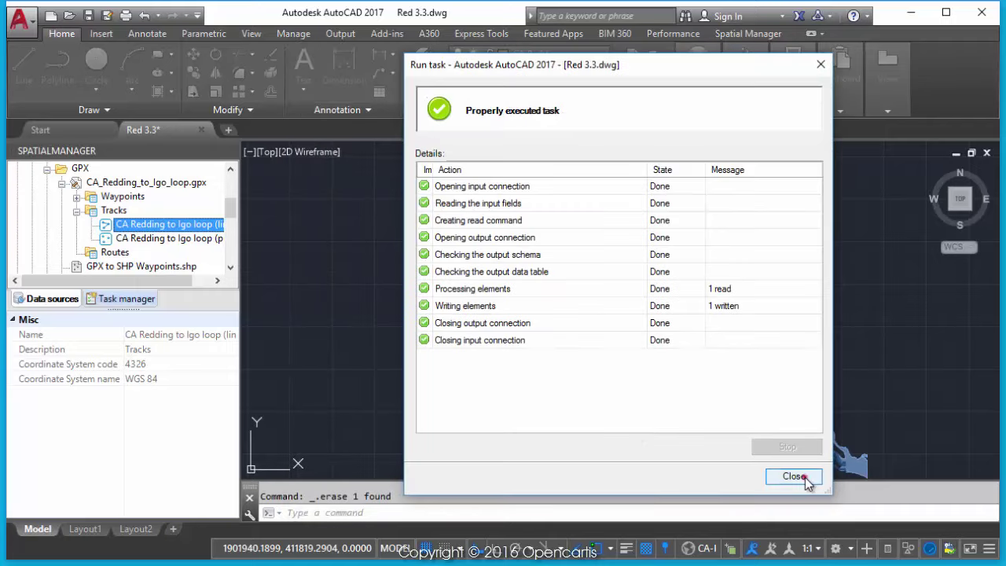
left_click(794, 476)
Step: Colour the track 242,103,34 orange with a heavier lineweight and turn on lineweight display
left_click(568, 280)
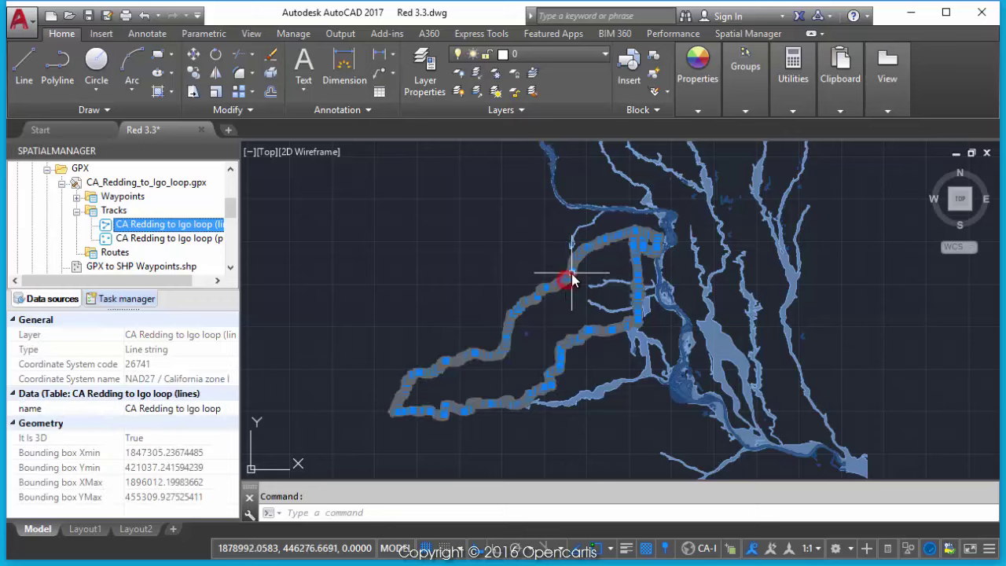
left_click(704, 93)
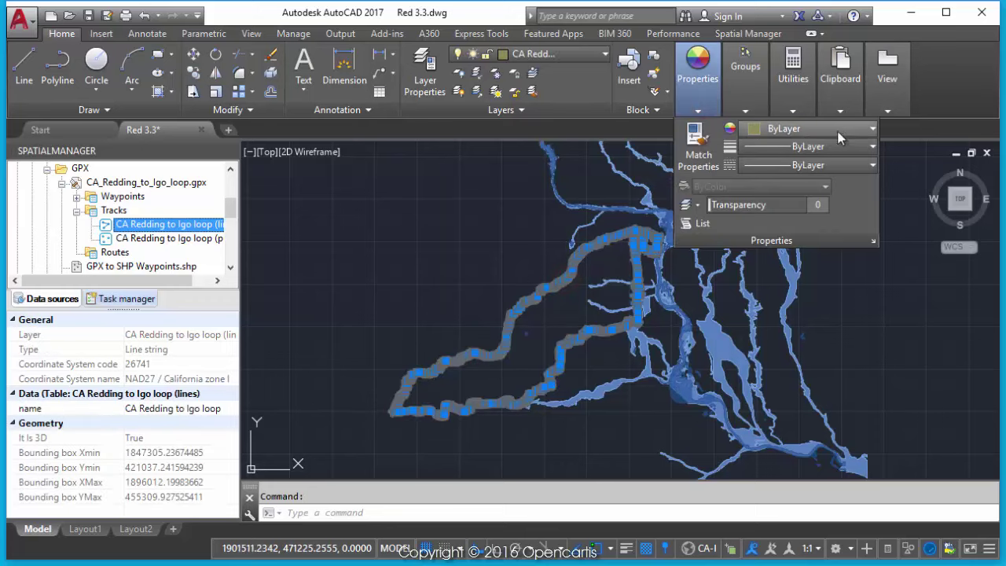
left_click(872, 129)
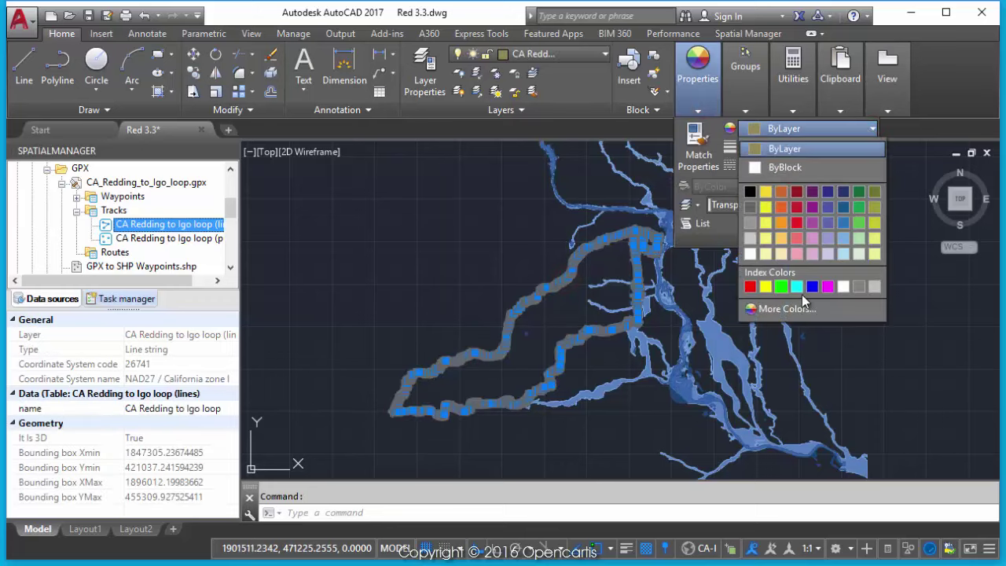
left_click(780, 206)
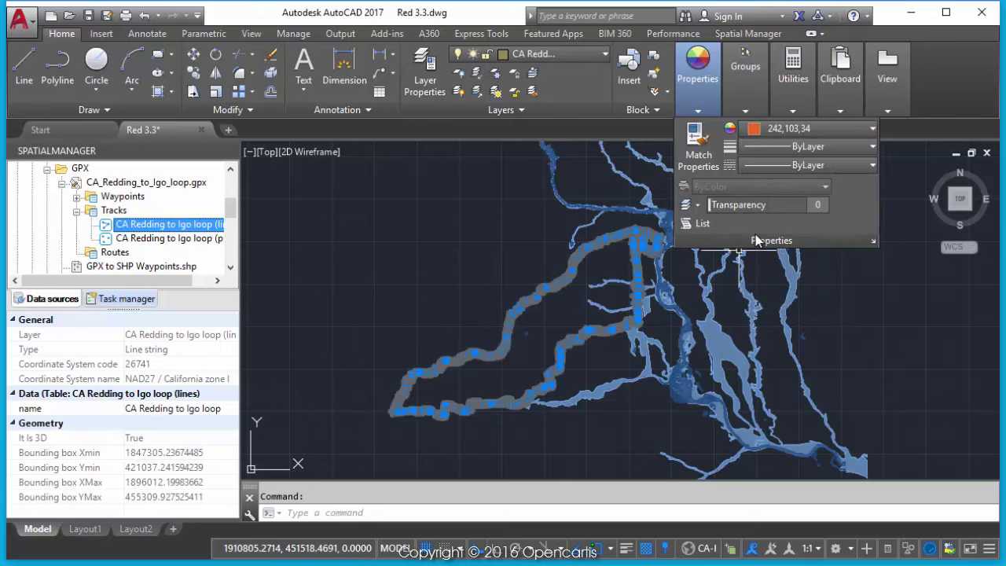
left_click(870, 147)
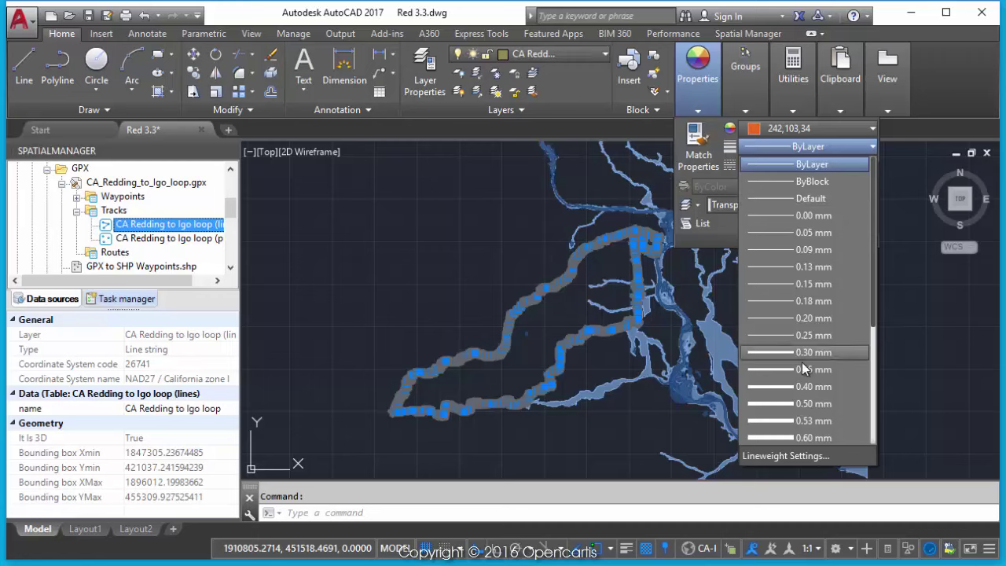
left_click(802, 368)
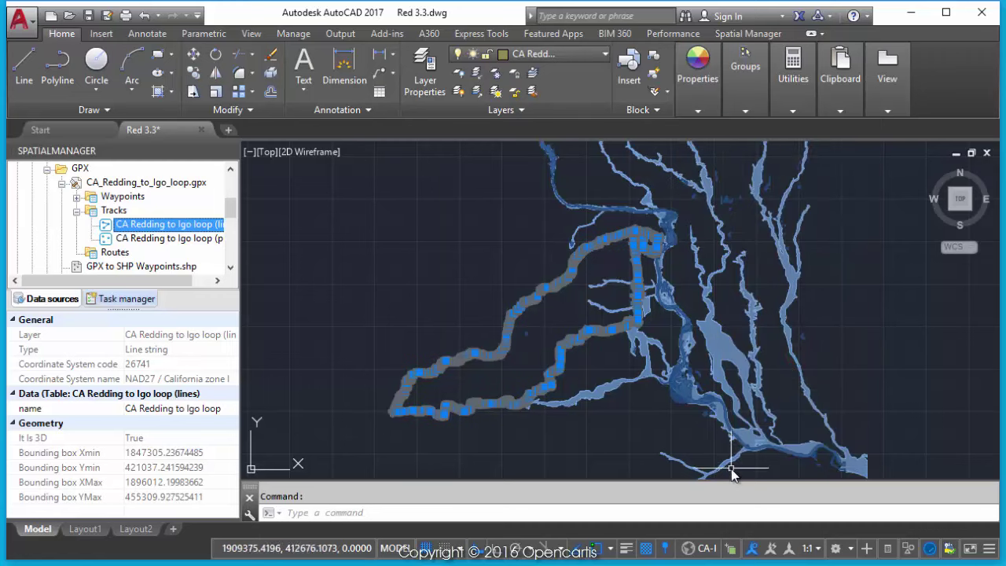
left_click(626, 550)
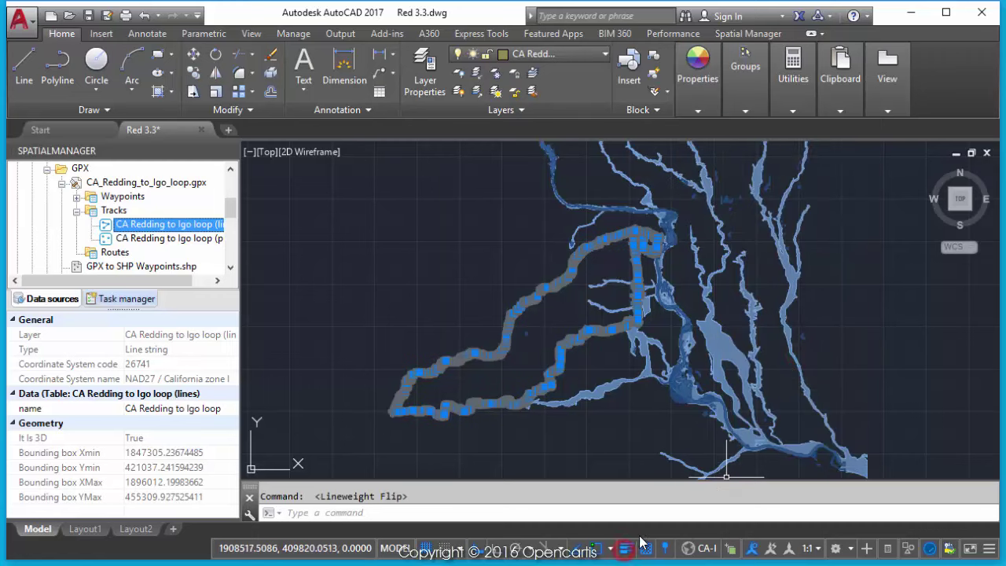
key("Escape")
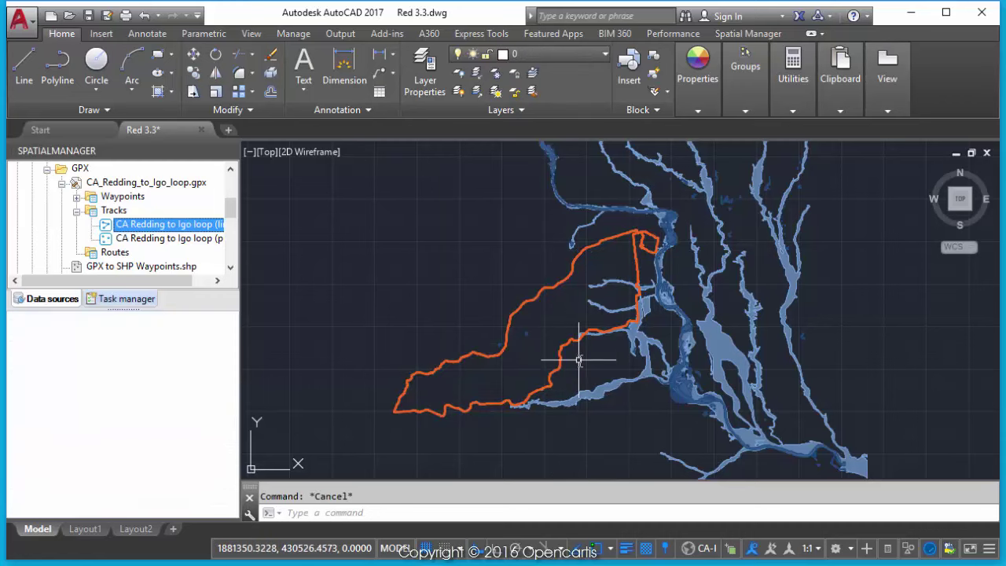
Step: Load the Bing Maps Aerial Map style as the background beneath the track and rivers
left_click(748, 41)
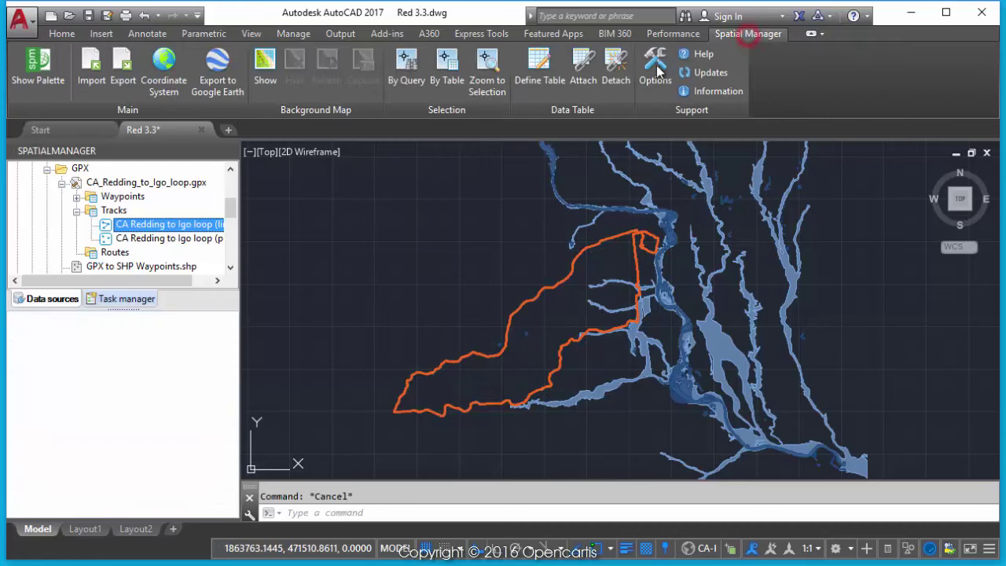
left_click(264, 67)
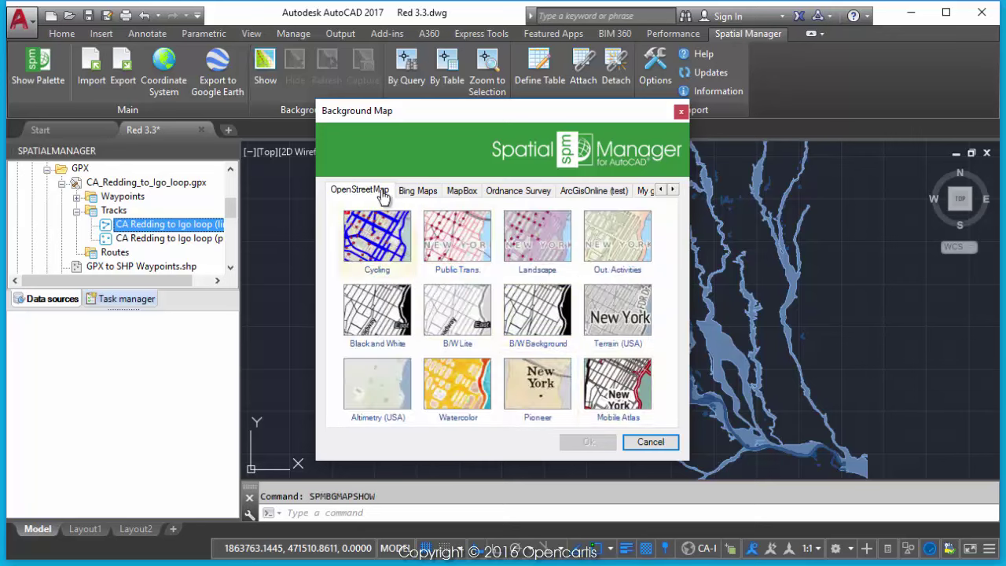
left_click(650, 441)
scroll(601, 265, "up", 4)
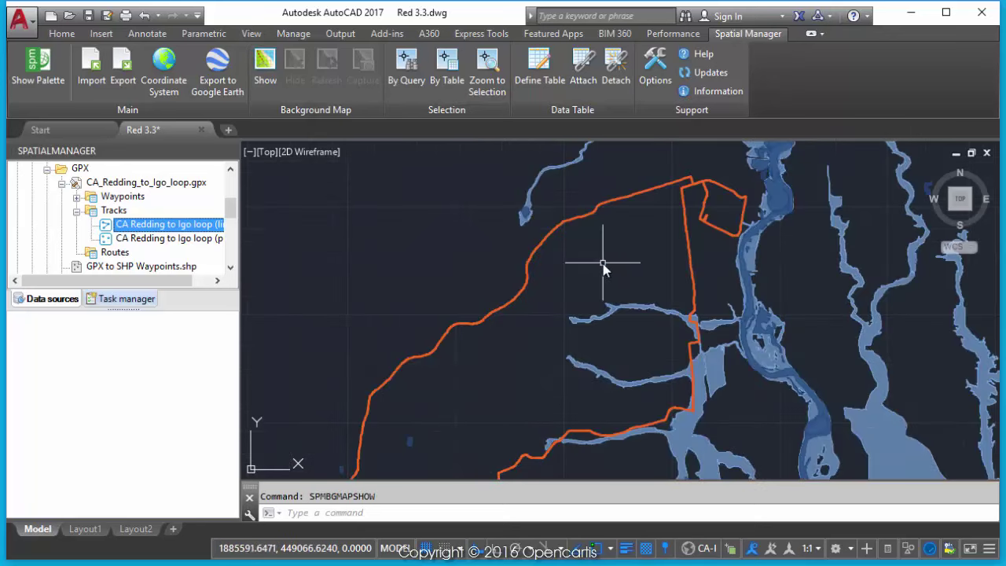
scroll(601, 267, "up", 3)
scroll(511, 359, "down", 2)
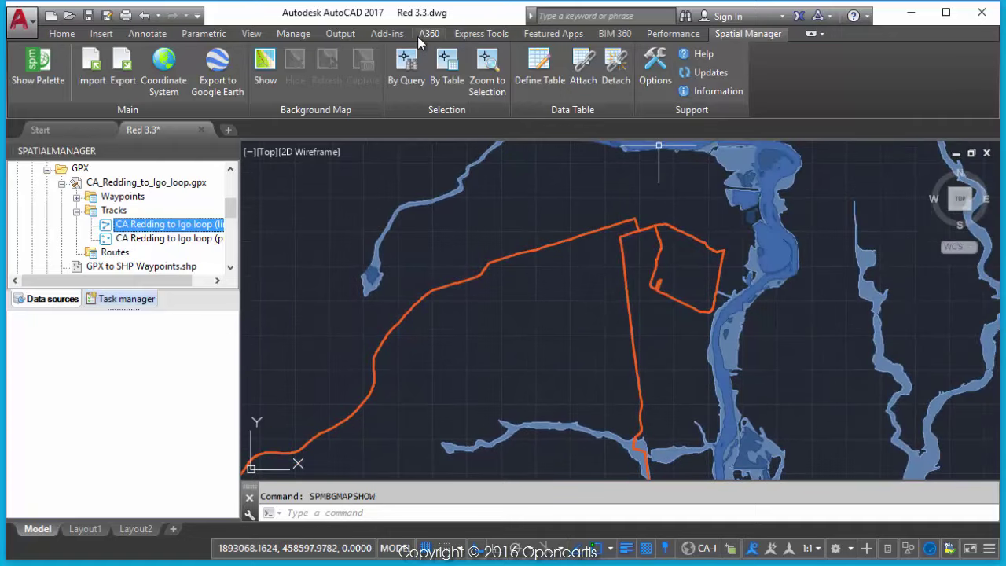
left_click(264, 67)
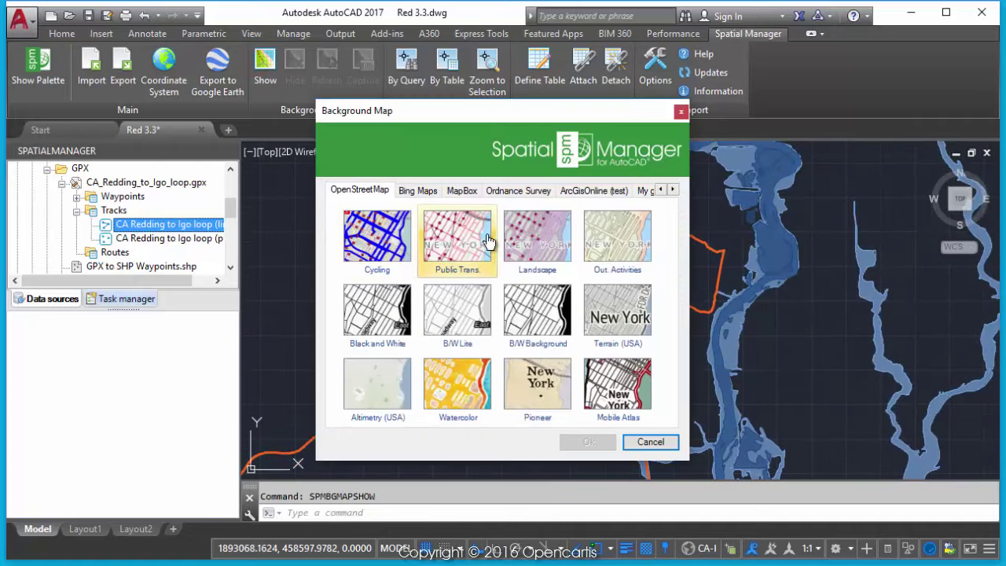
left_click(417, 190)
left_click(538, 235)
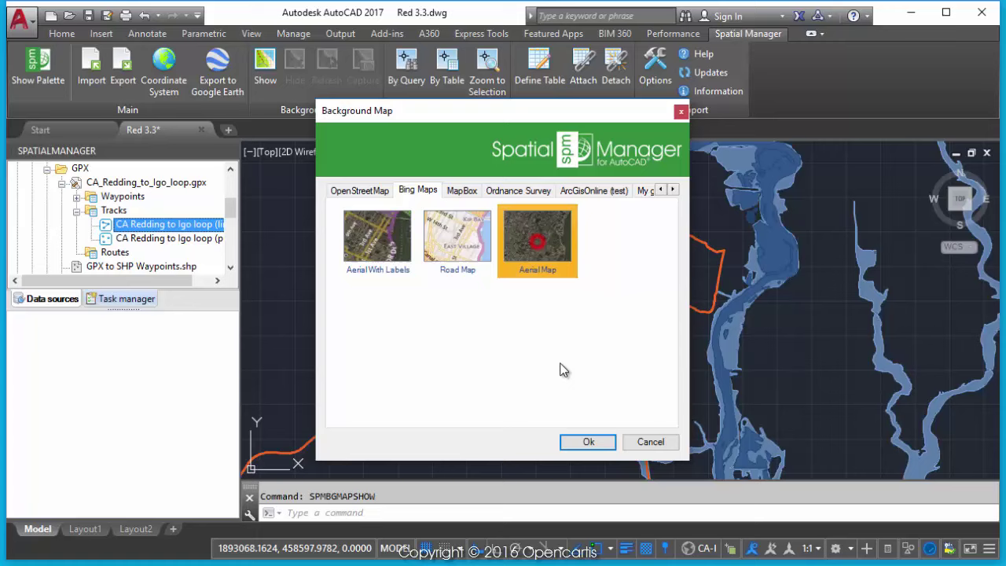
left_click(586, 442)
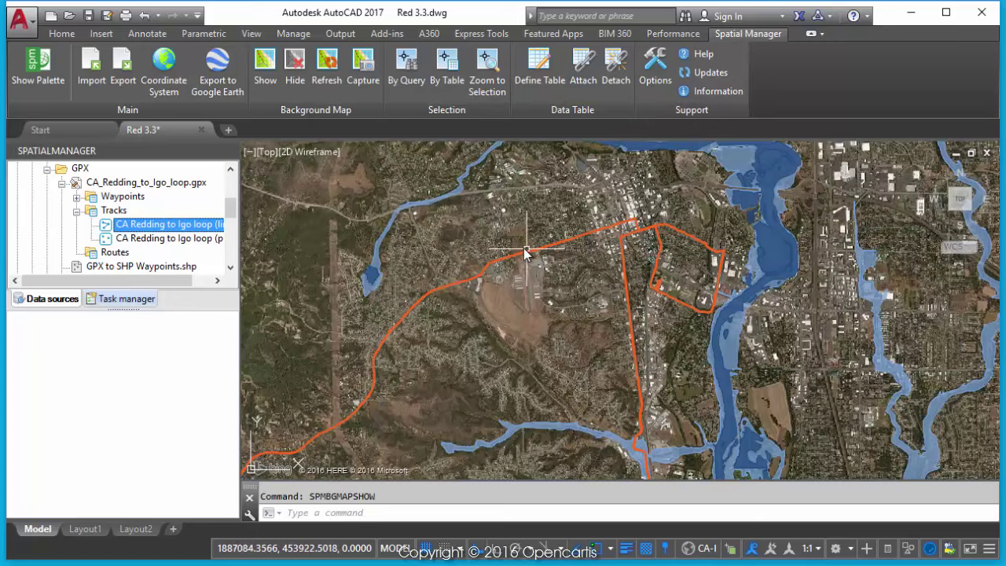
Step: Zoom and pan the view to centre the track's downtown loop
scroll(597, 281, "up", 1)
scroll(597, 281, "up", 1)
scroll(597, 282, "up", 1)
middle_click_drag(597, 281, 373, 340)
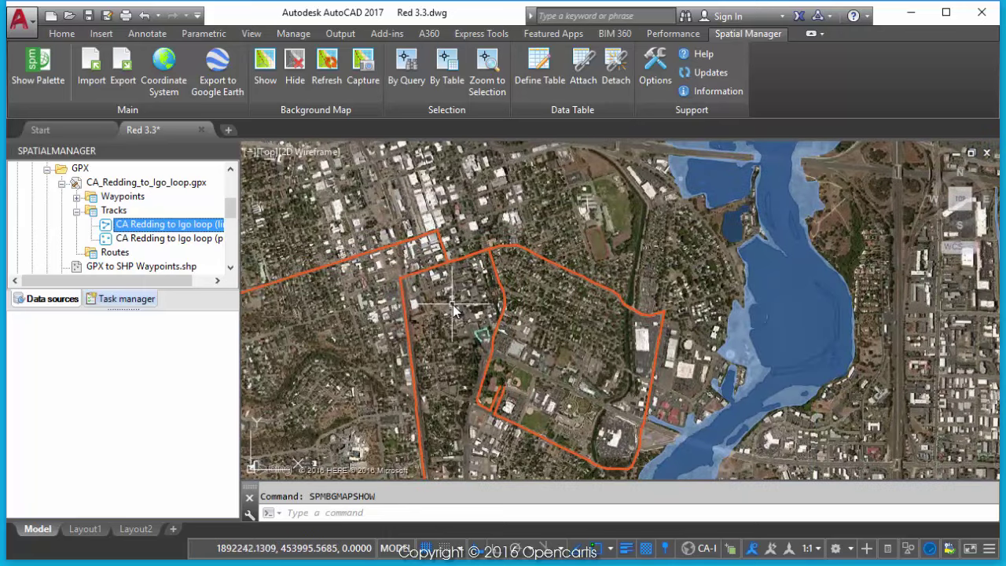
scroll(454, 309, "up", 1)
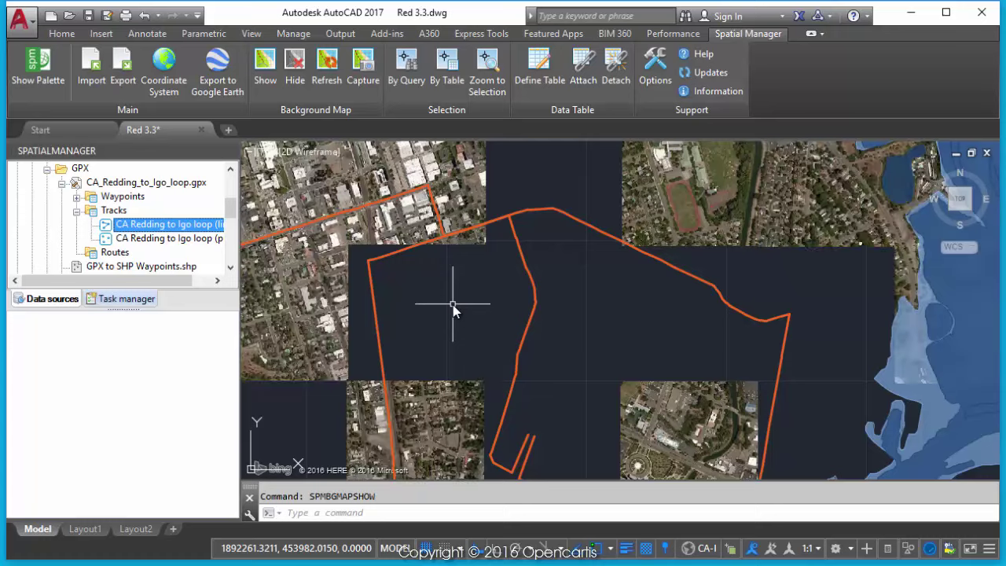
middle_click_drag(454, 309, 426, 254)
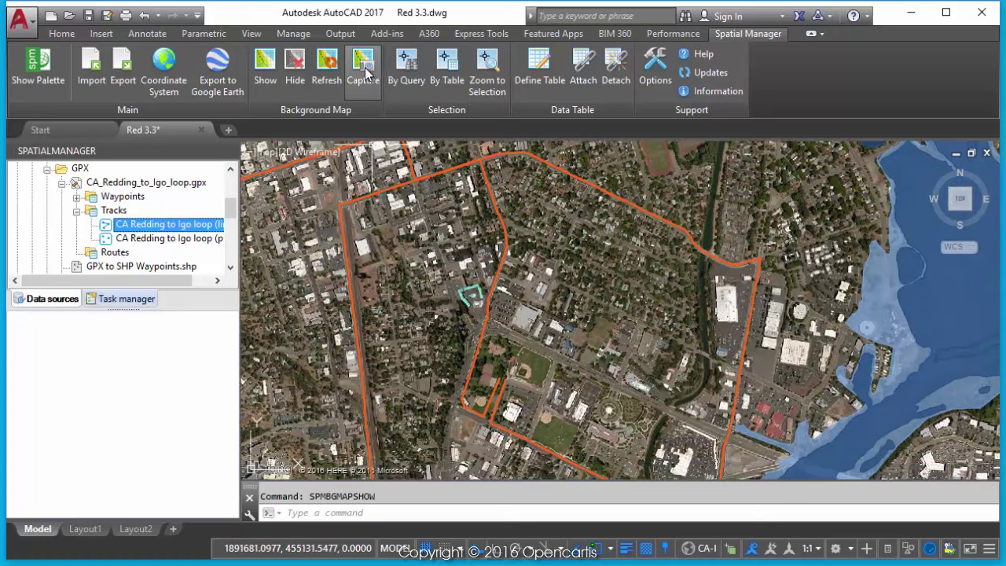
Step: Capture the visible aerial map at Optimal resolution as a raster image
left_click(363, 70)
left_click(422, 287)
left_click(424, 287)
left_click(531, 316)
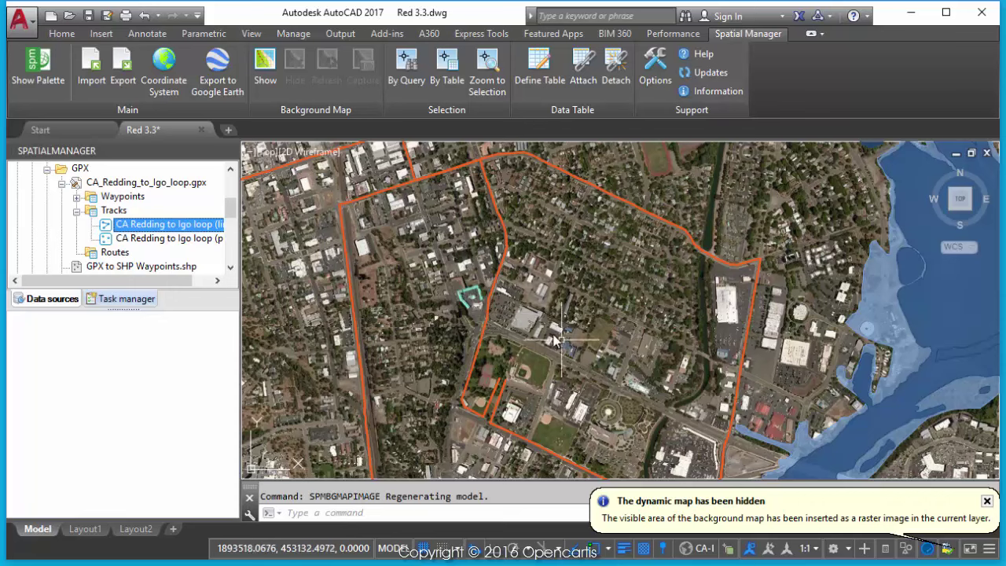
left_click(987, 502)
scroll(605, 304, "down", 1)
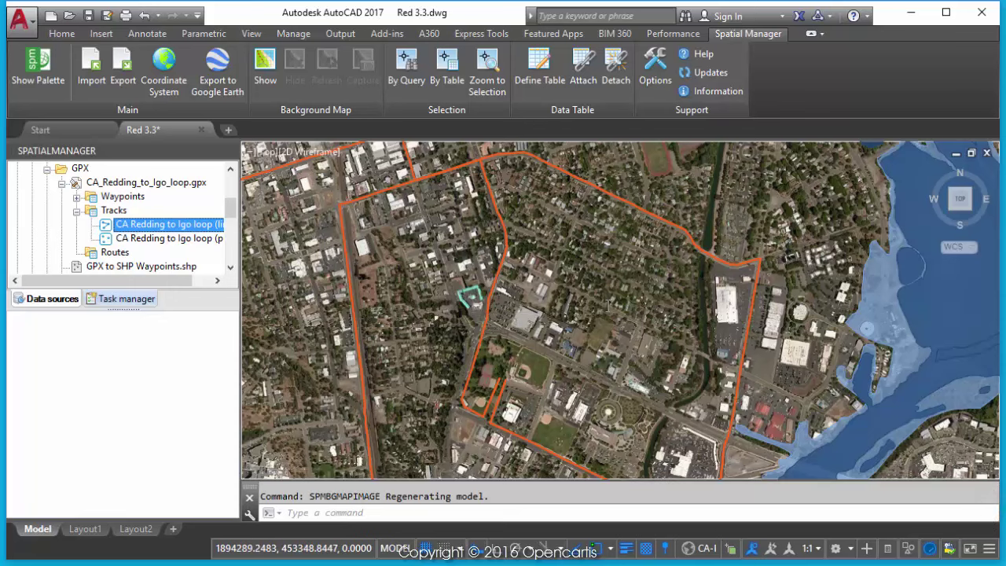
scroll(609, 295, "down", 1)
scroll(613, 283, "down", 2)
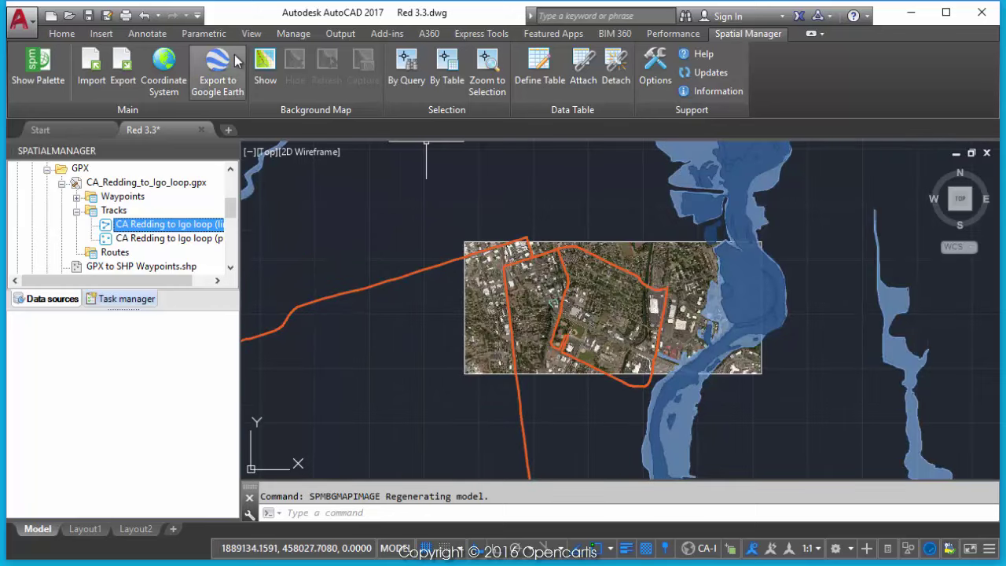
Step: Load the Bing Maps Road Map background around the captured aerial image and pan to view it
left_click(265, 64)
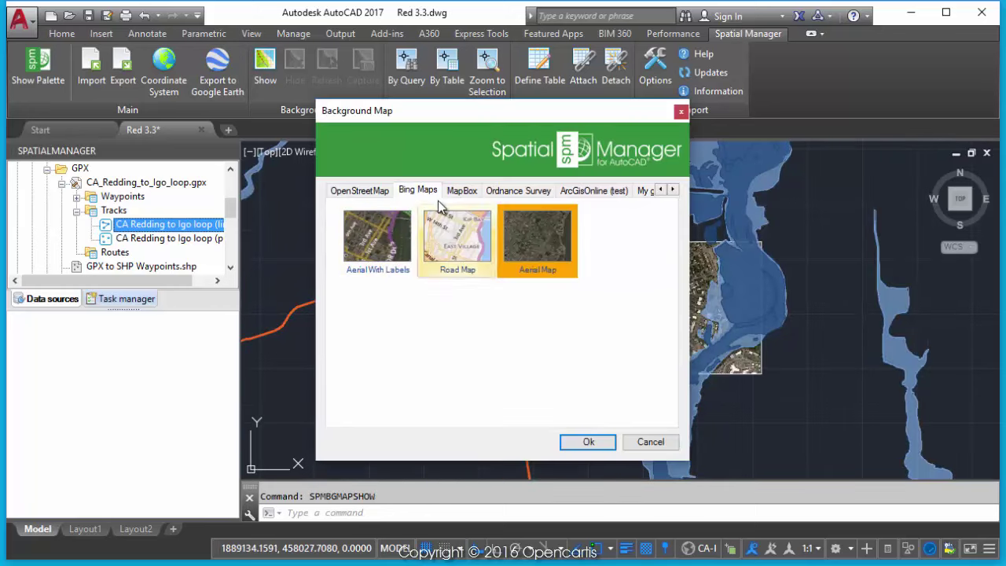
left_click(458, 236)
left_click(585, 443)
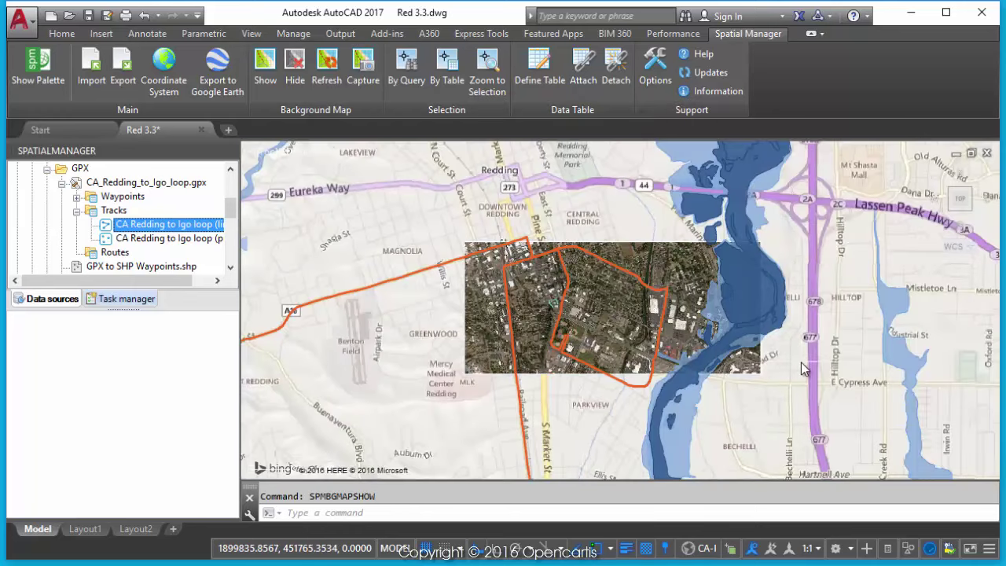
scroll(801, 362, "up", 2)
middle_click_drag(781, 362, 806, 403)
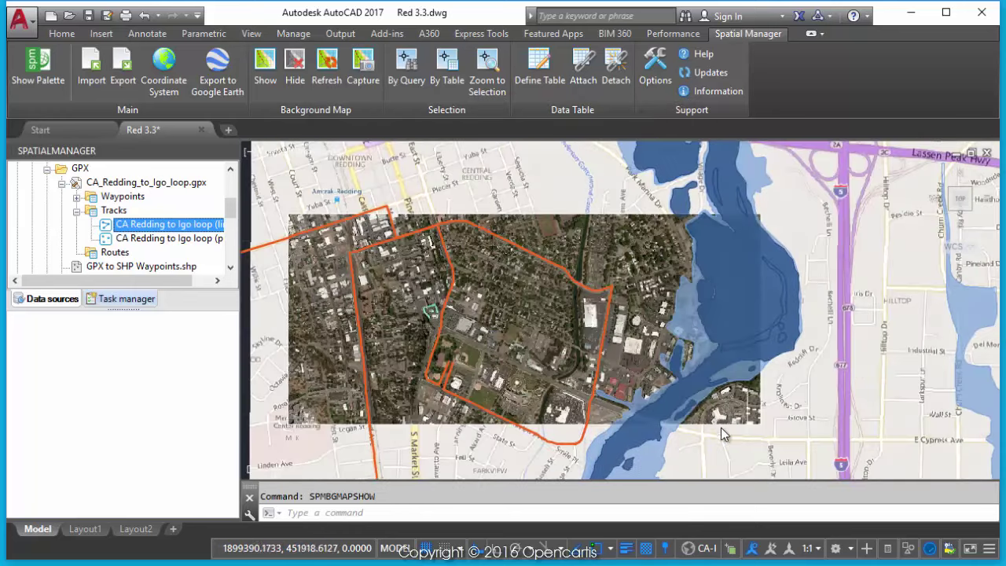
left_click(557, 222)
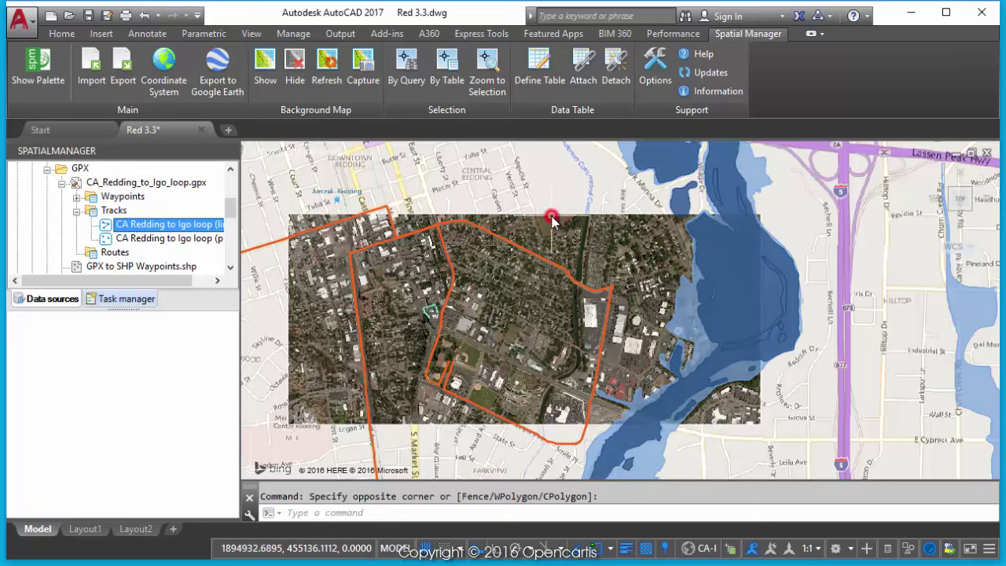